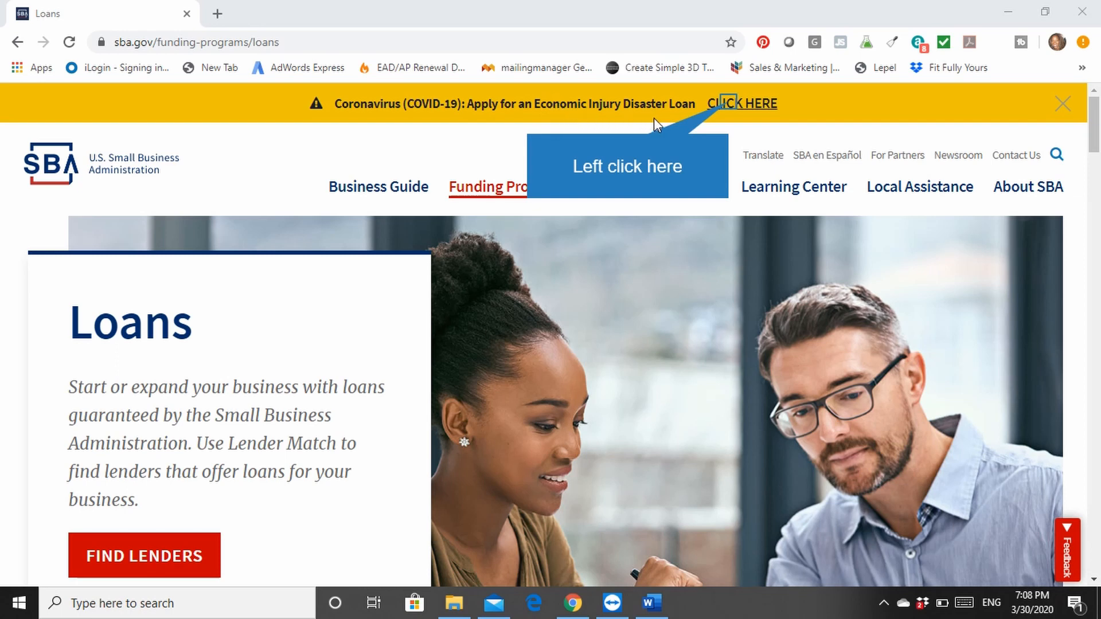
# Open the COVID-19 Economic Injury Disaster Loan application and choose that the applicant is a business with not more than 500 employees
pyautogui.click(720, 104)
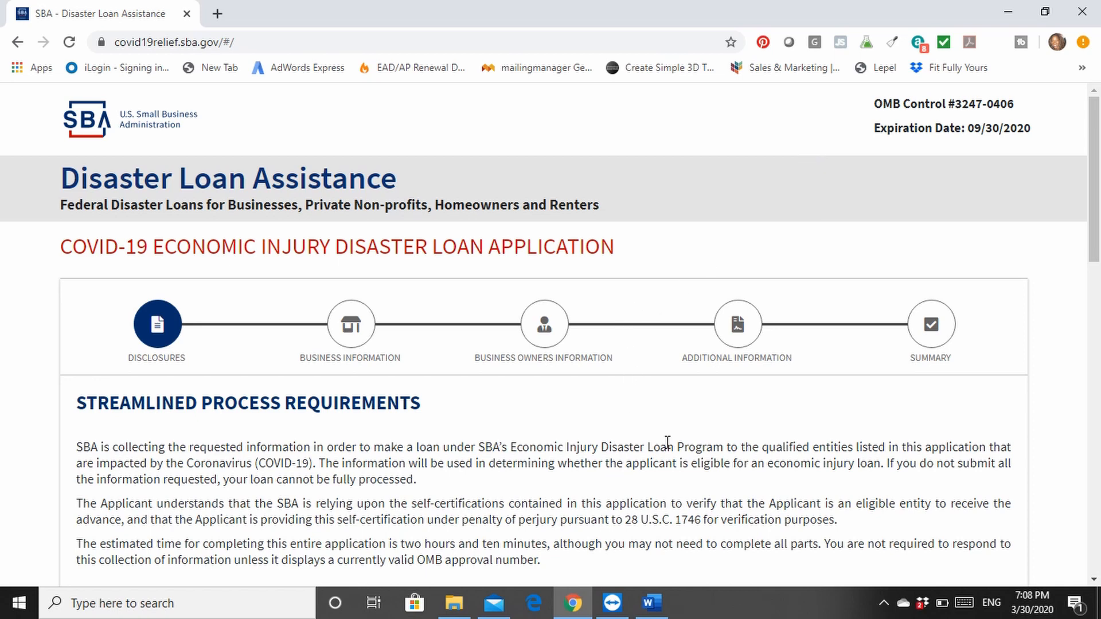
pyautogui.scroll(-3, 664, 442)
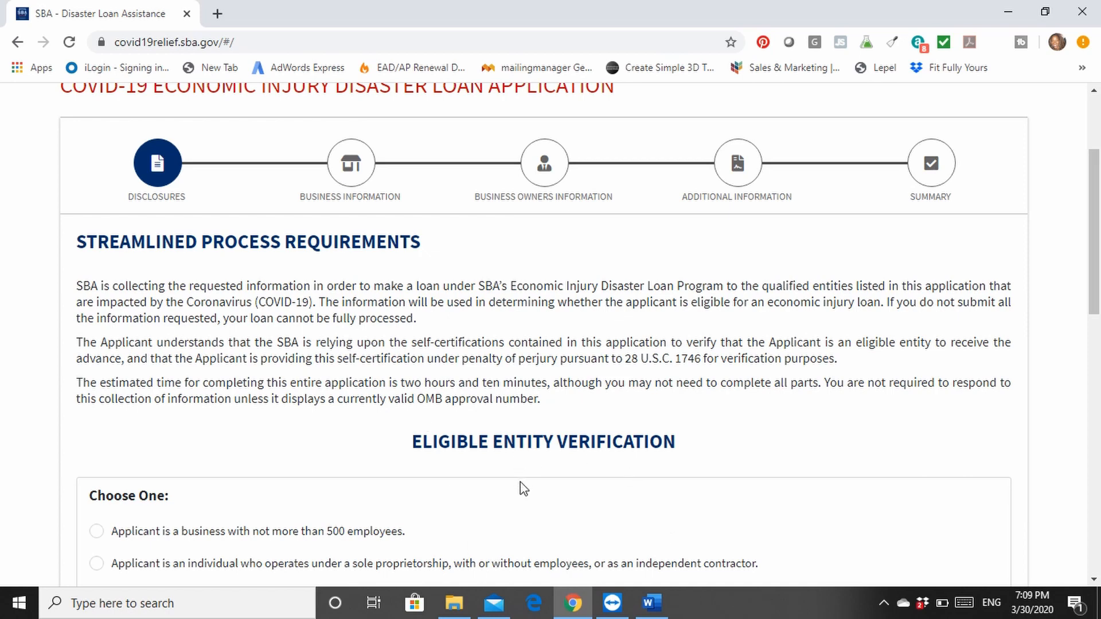
pyautogui.scroll(-3, 546, 473)
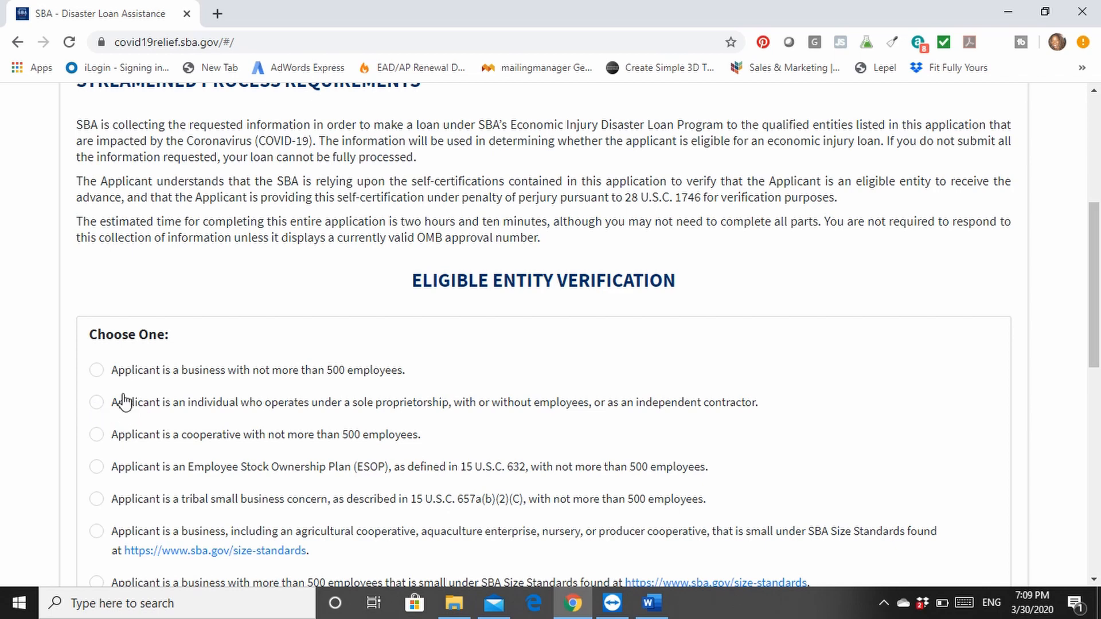
pyautogui.click(97, 370)
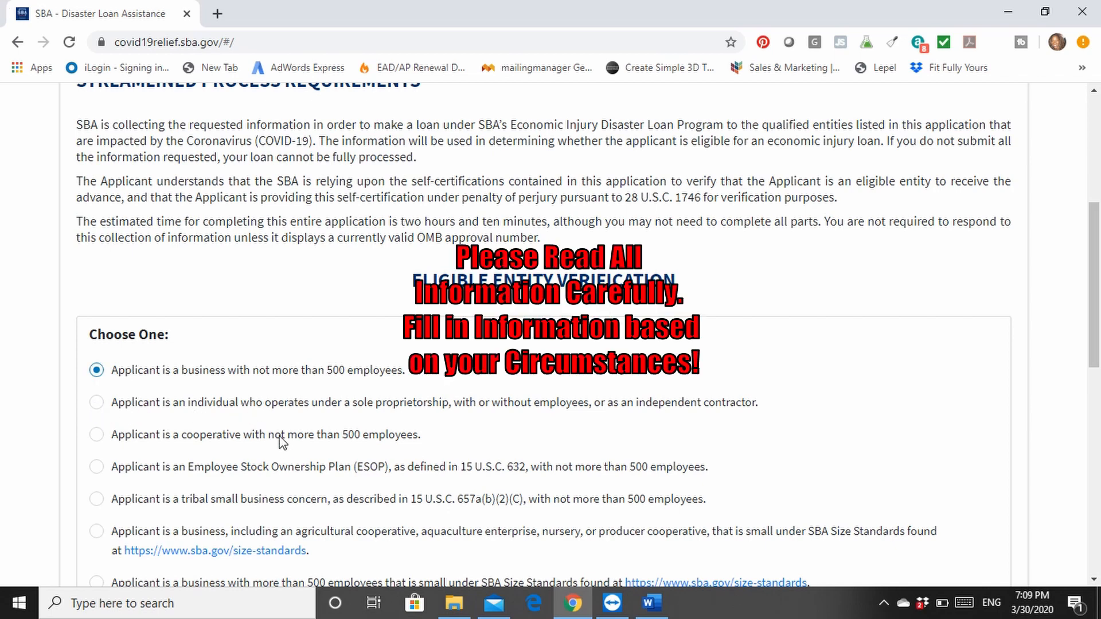
# Check all seven eligibility statements under Review and Check All of the Following, and continue to Business Information
pyautogui.scroll(-1, 339, 448)
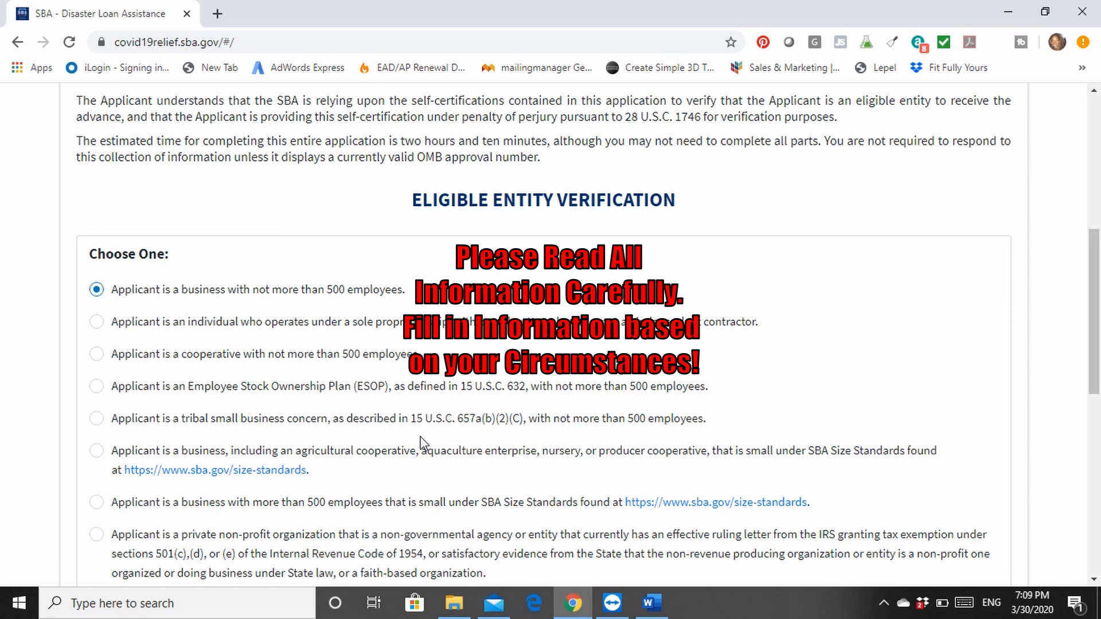
pyautogui.scroll(-4, 422, 442)
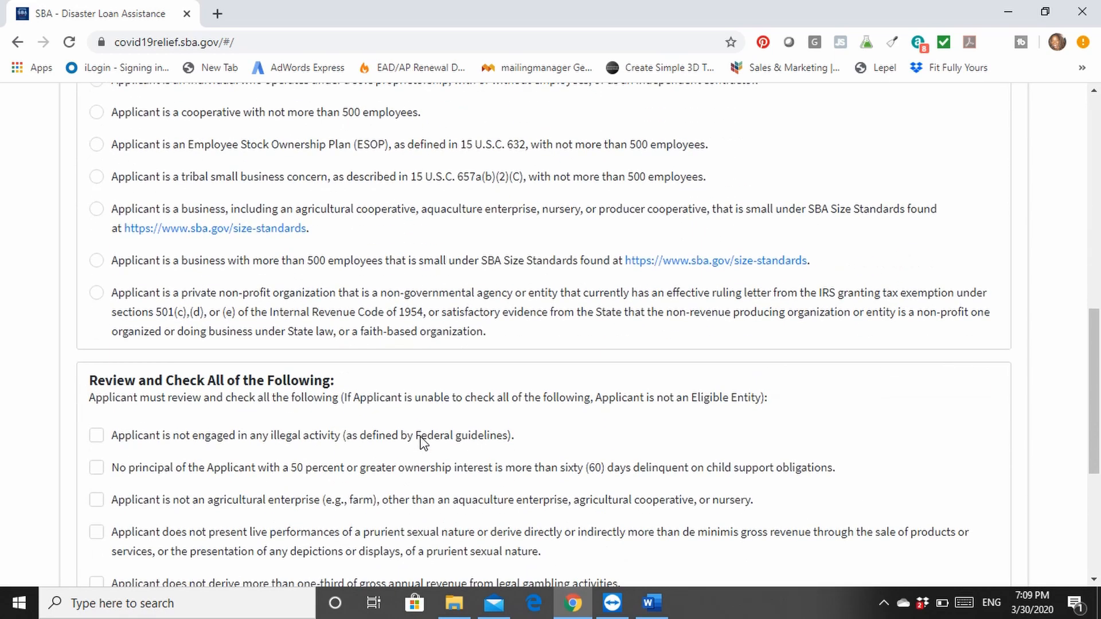
pyautogui.scroll(-1, 421, 442)
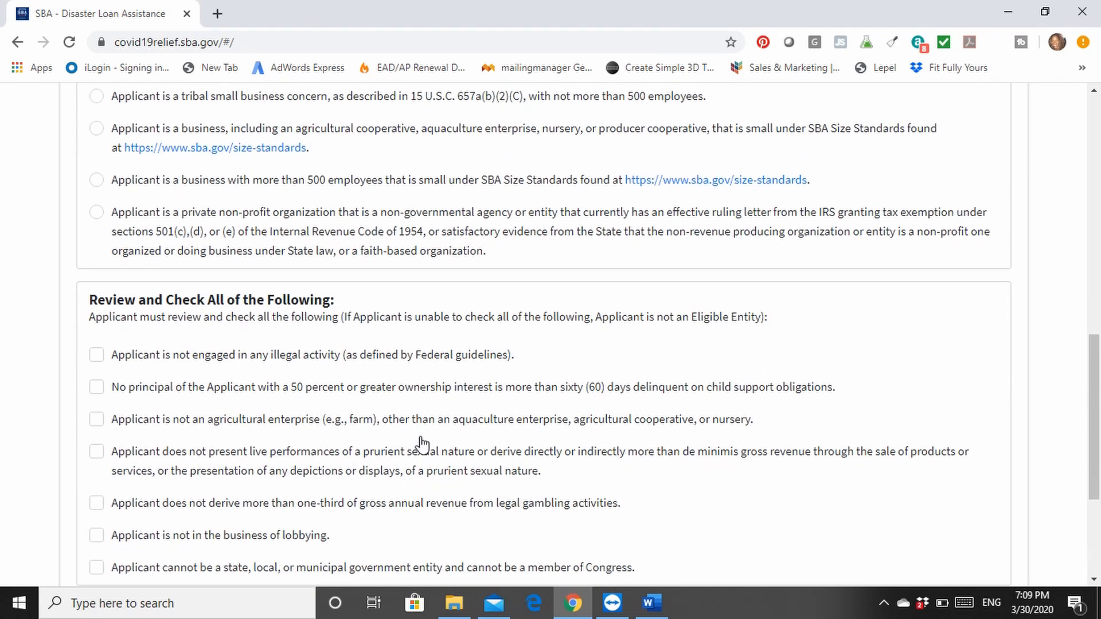
pyautogui.scroll(-1, 422, 444)
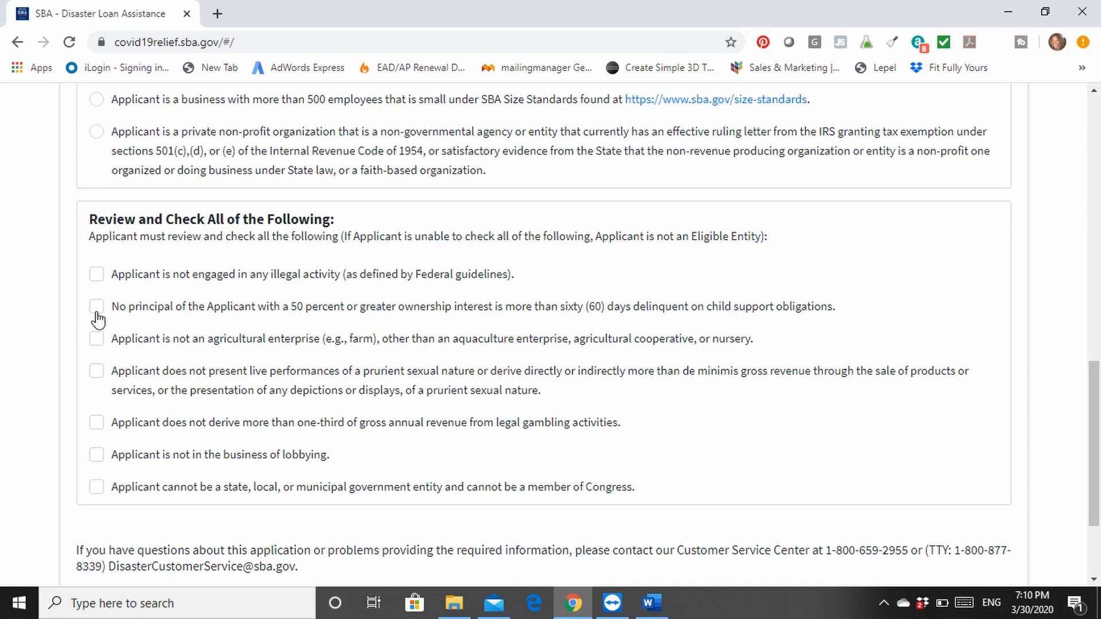
pyautogui.click(96, 275)
pyautogui.press('Tab')
pyautogui.click(96, 307)
pyautogui.click(97, 343)
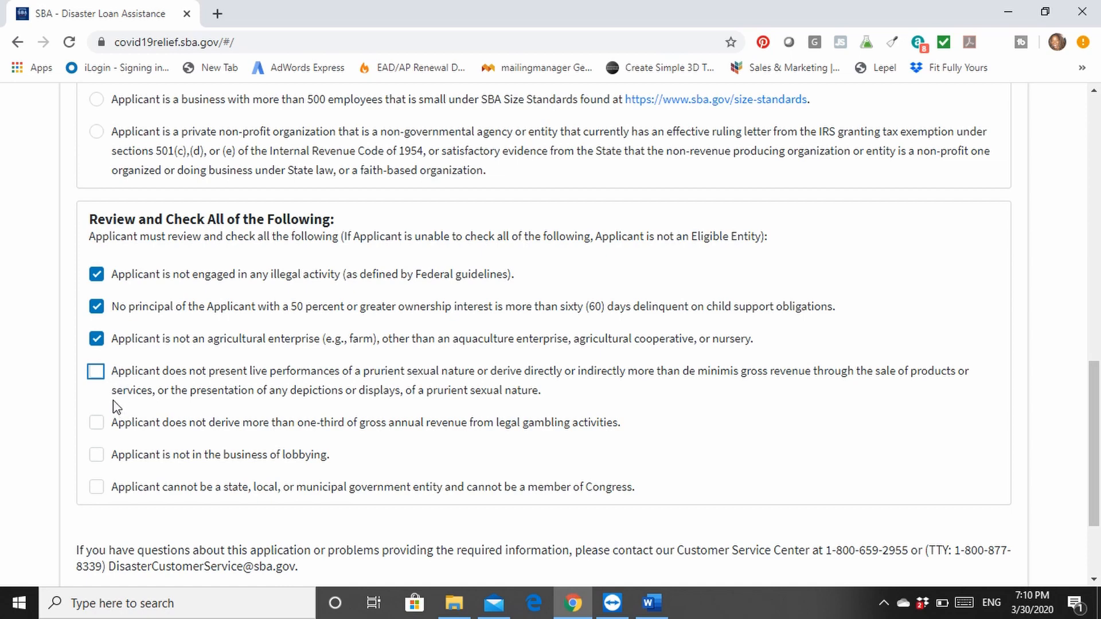
pyautogui.click(96, 374)
pyautogui.click(96, 422)
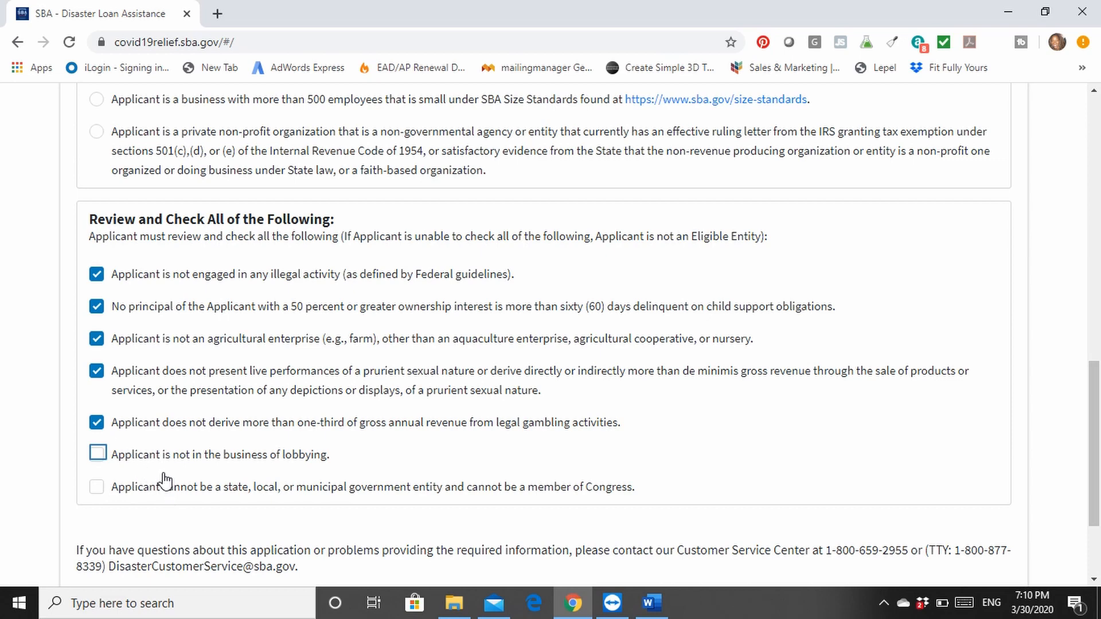
pyautogui.click(96, 454)
pyautogui.scroll(-2, 135, 511)
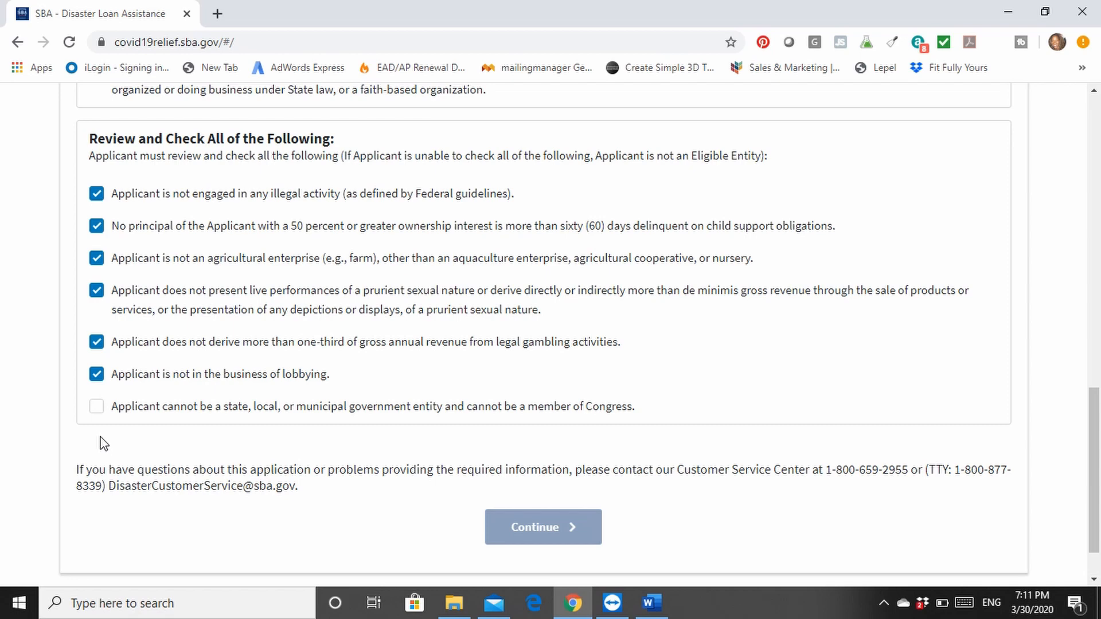
pyautogui.click(96, 406)
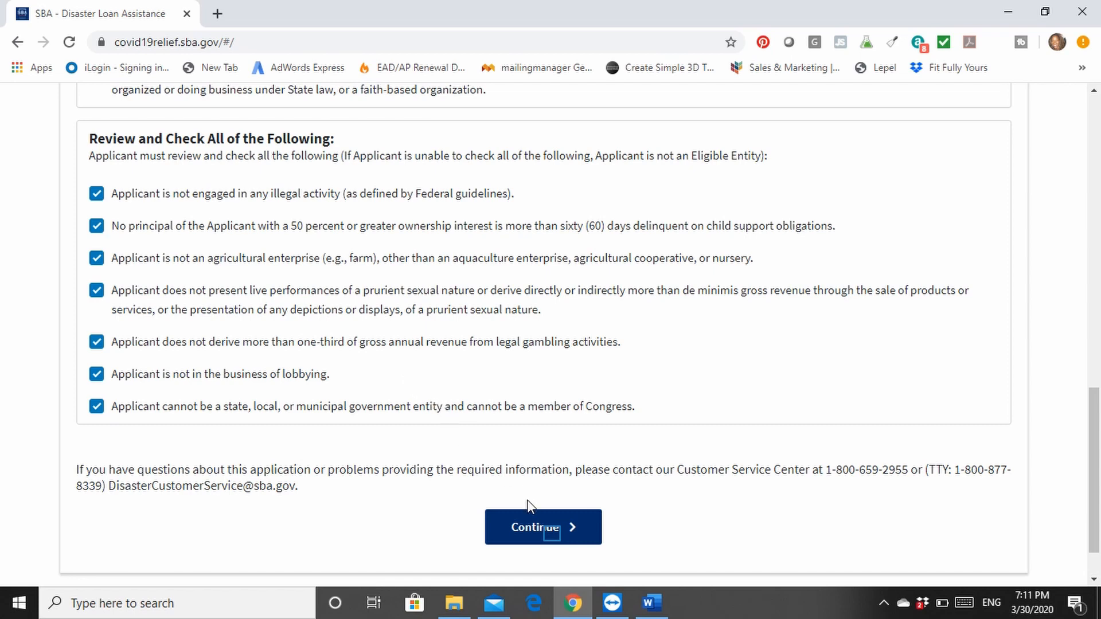
pyautogui.click(550, 536)
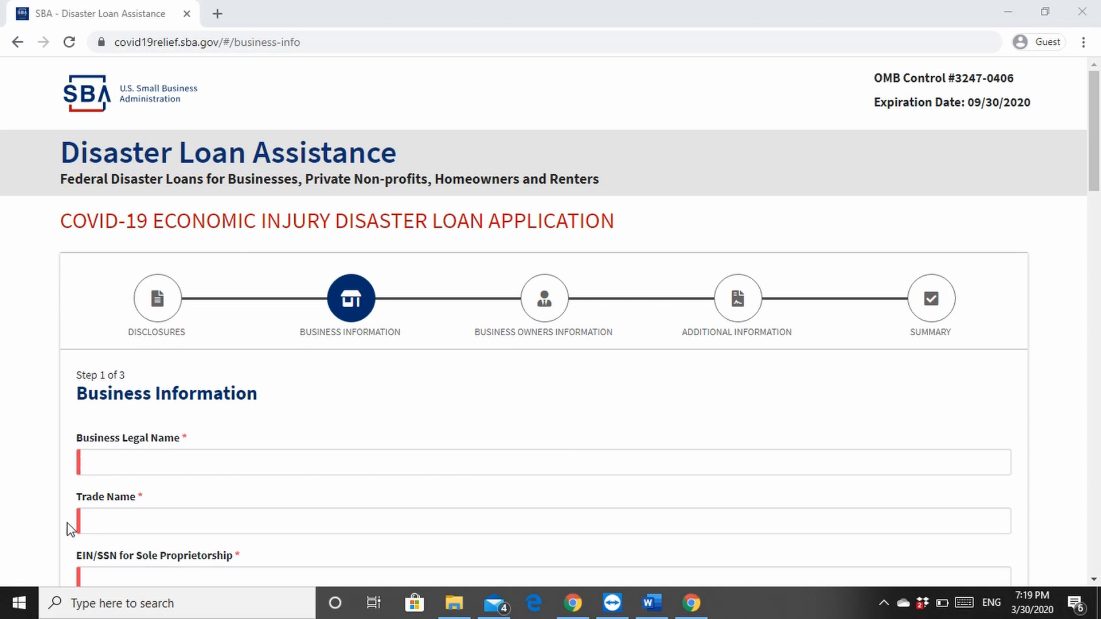
# Enter "business 1" as the Business Legal Name
pyautogui.scroll(-1, 77, 516)
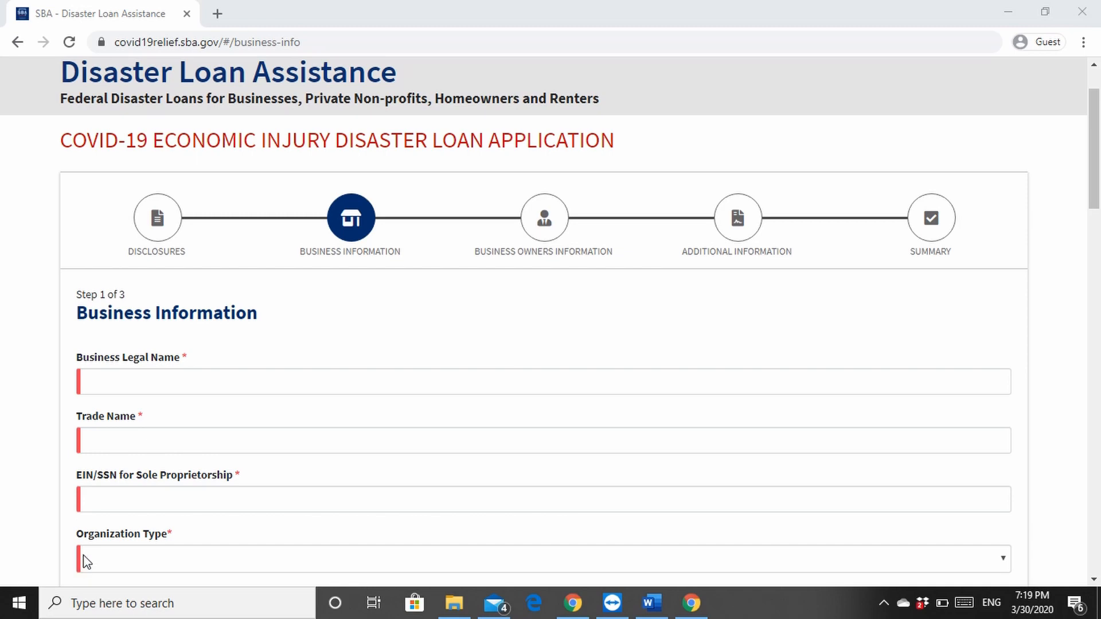
pyautogui.scroll(-2, 82, 551)
pyautogui.scroll(1, 82, 528)
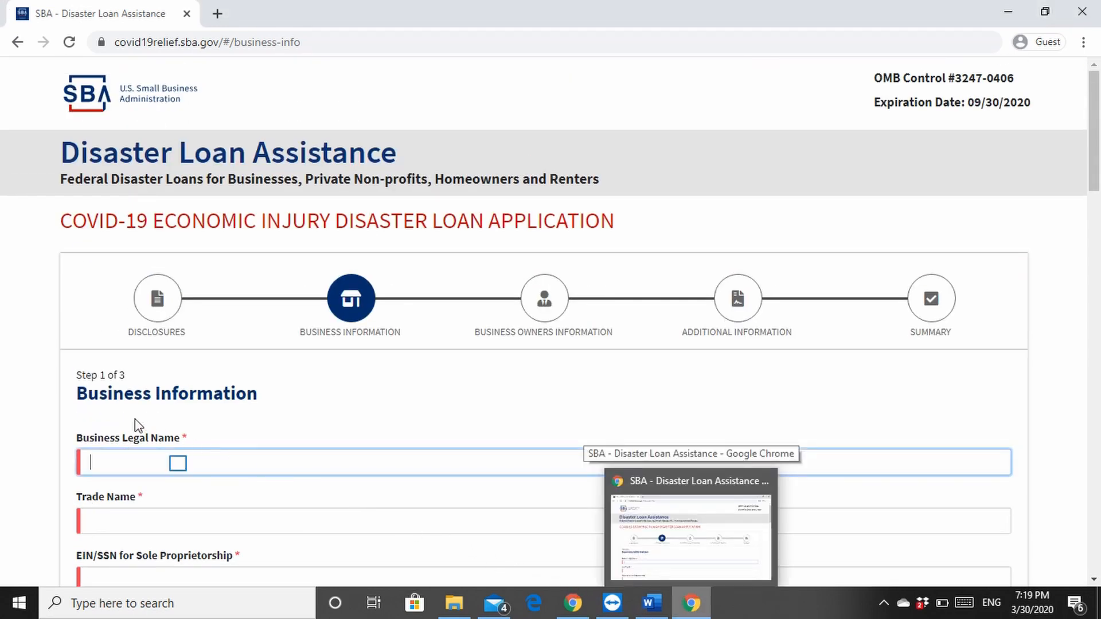
pyautogui.click(178, 463)
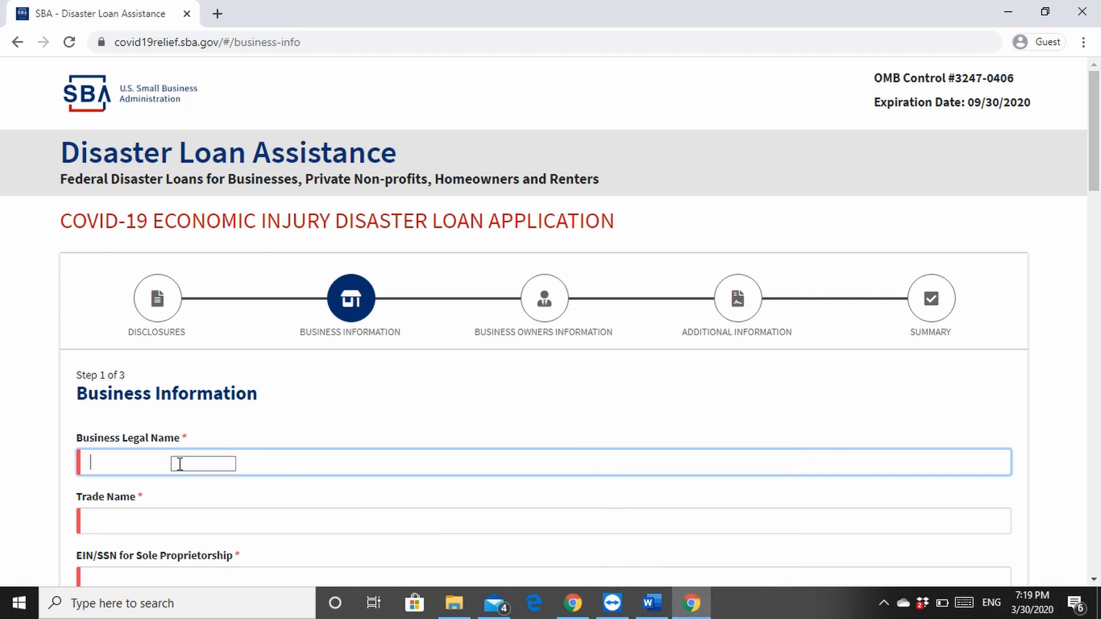
pyautogui.write('businee')
pyautogui.press('BackSpace')
pyautogui.write('s')
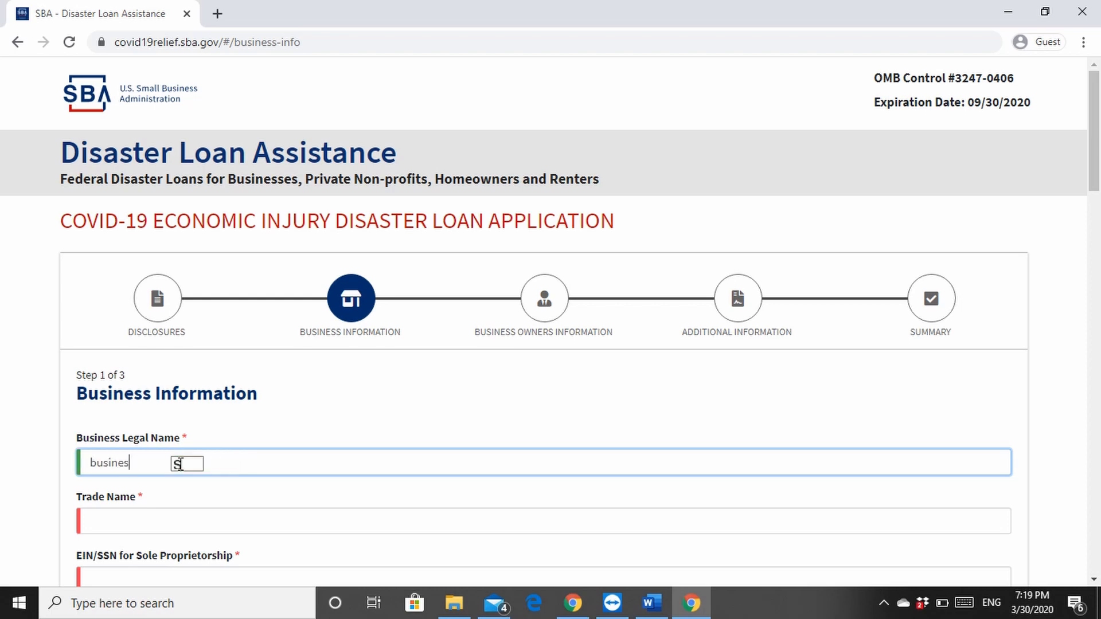
pyautogui.write('s 1')
# Enter "business 1" as the Trade Name
pyautogui.click(188, 510)
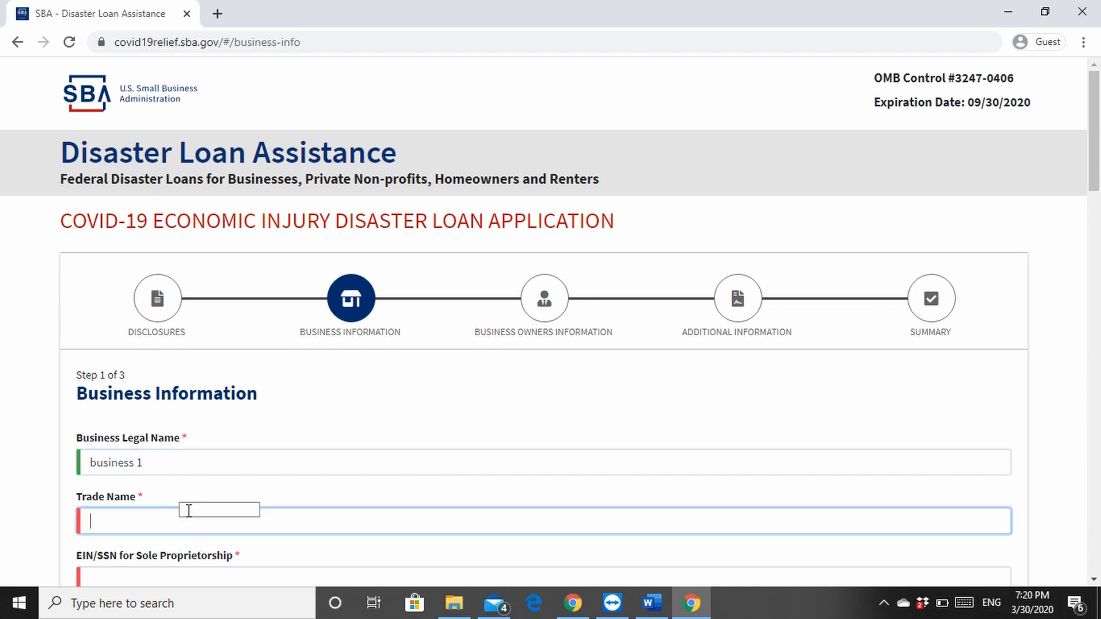
pyautogui.write('business 1')
# Fill in the business's EIN in the EIN/SSN for Sole Proprietorship field in XX-XXXXXXX format
pyautogui.scroll(-2, 170, 541)
pyautogui.click(164, 420)
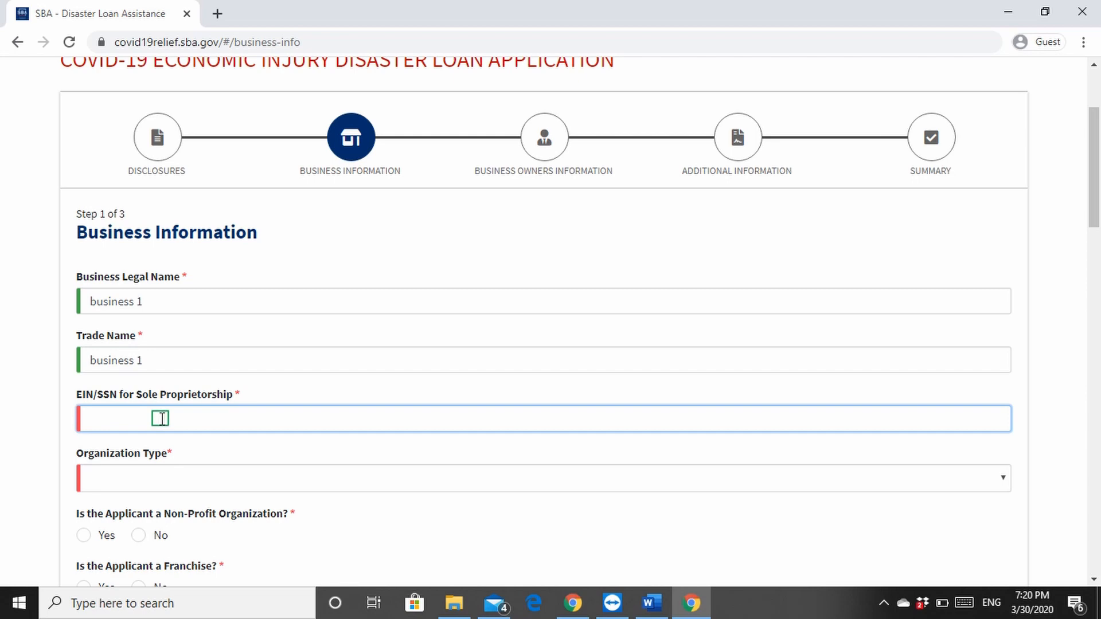
pyautogui.scroll(-8, 160, 418)
pyautogui.scroll(5, 146, 410)
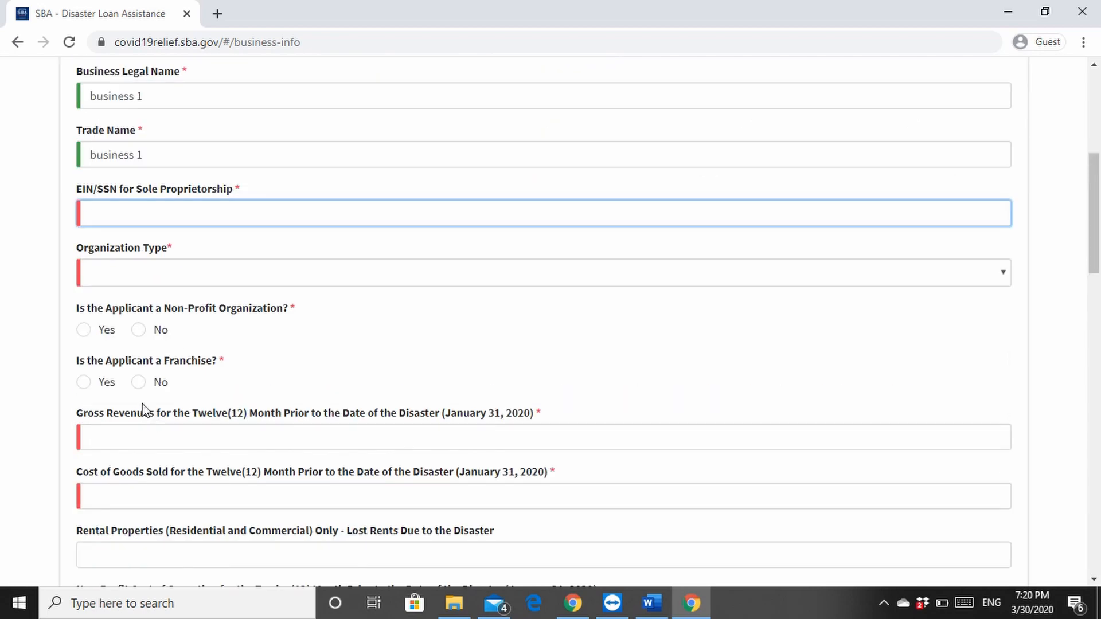
pyautogui.scroll(-1, 117, 356)
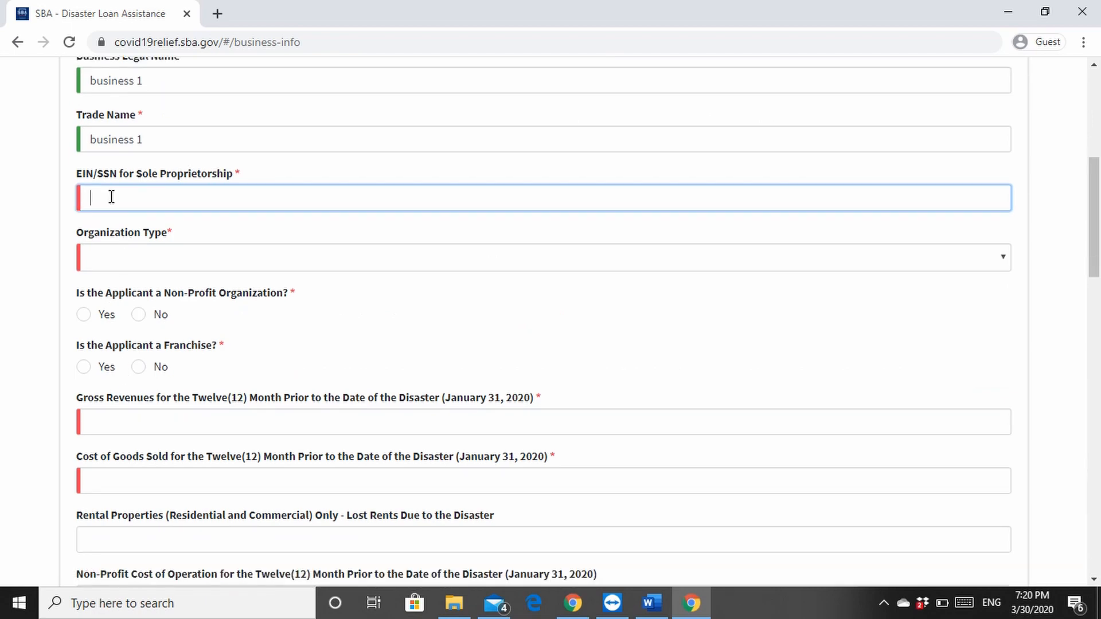
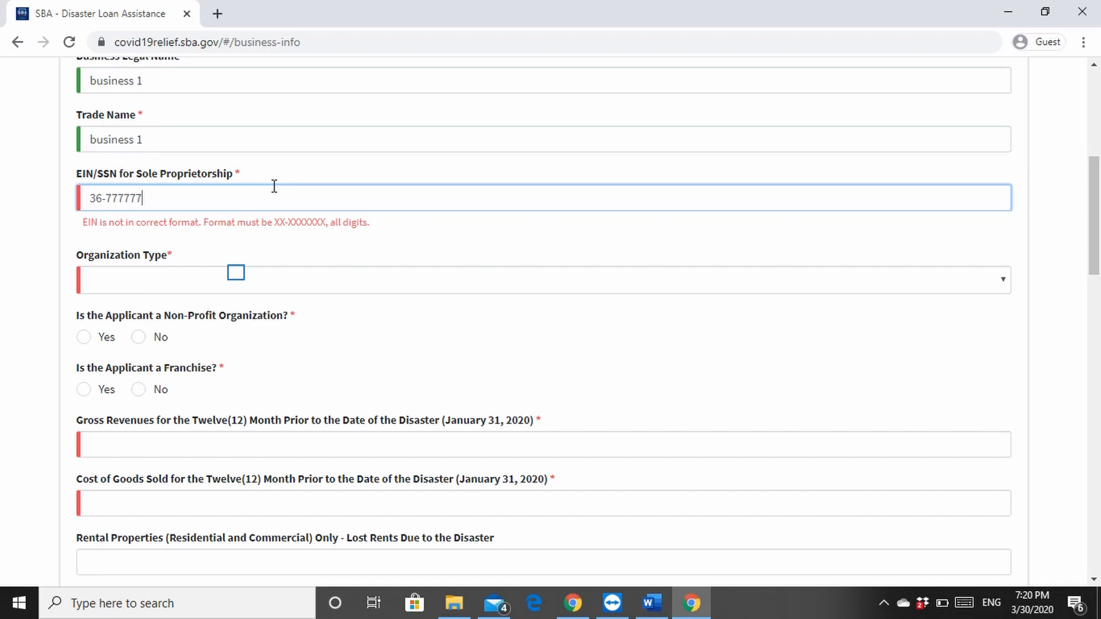
pyautogui.click(238, 281)
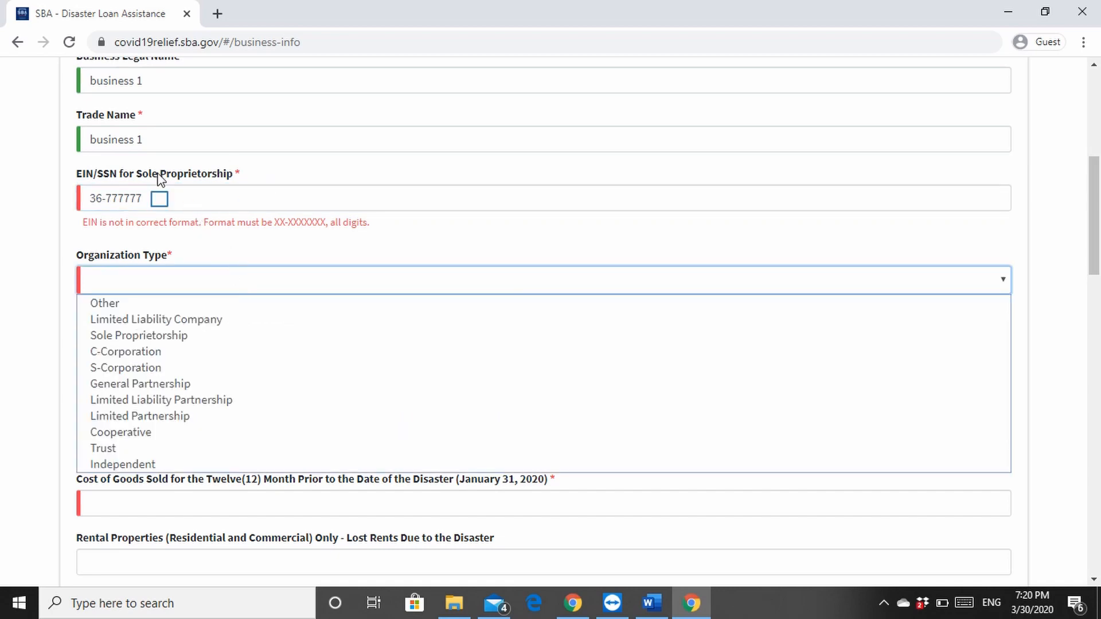
pyautogui.click(162, 198)
pyautogui.write('3')
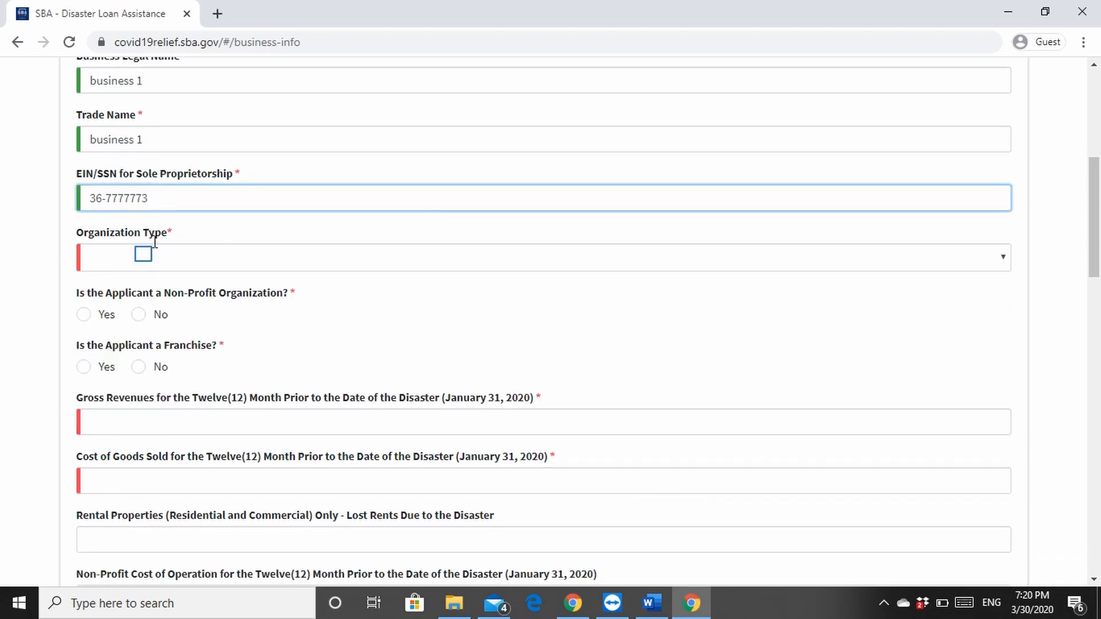
# Set Organization Type to S-Corporation and answer No to both the non-profit and franchise questions
pyautogui.click(146, 257)
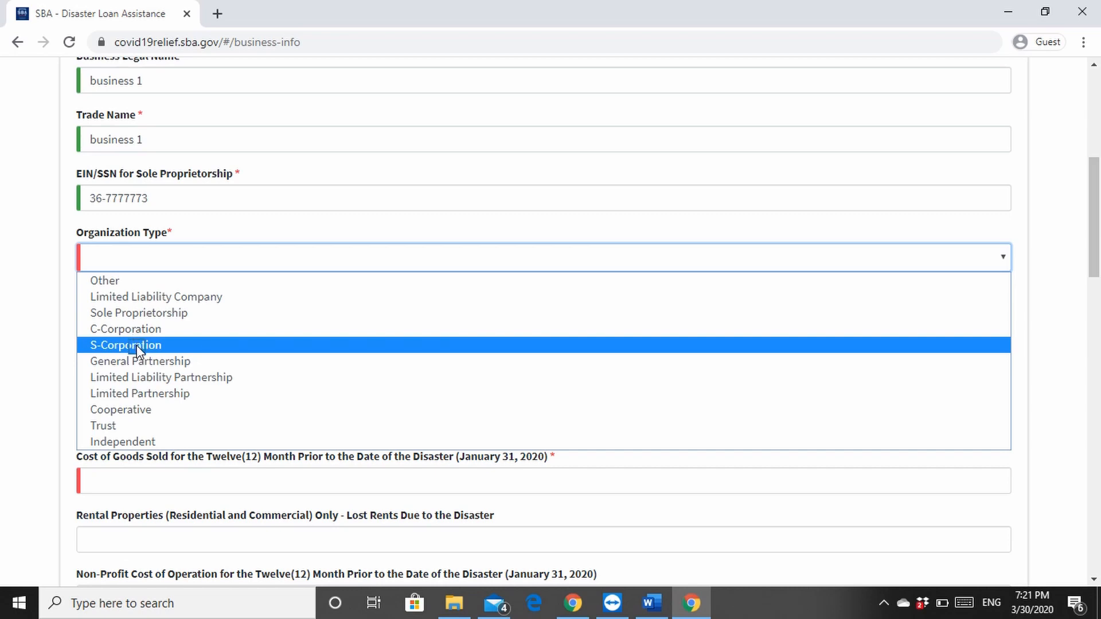
pyautogui.click(137, 345)
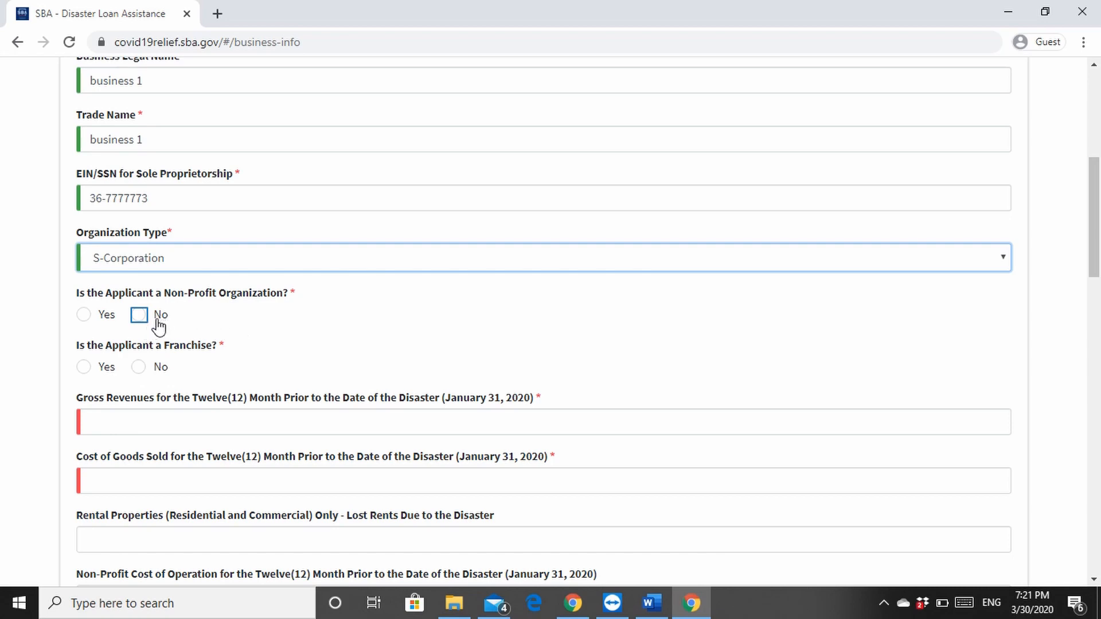
pyautogui.click(139, 316)
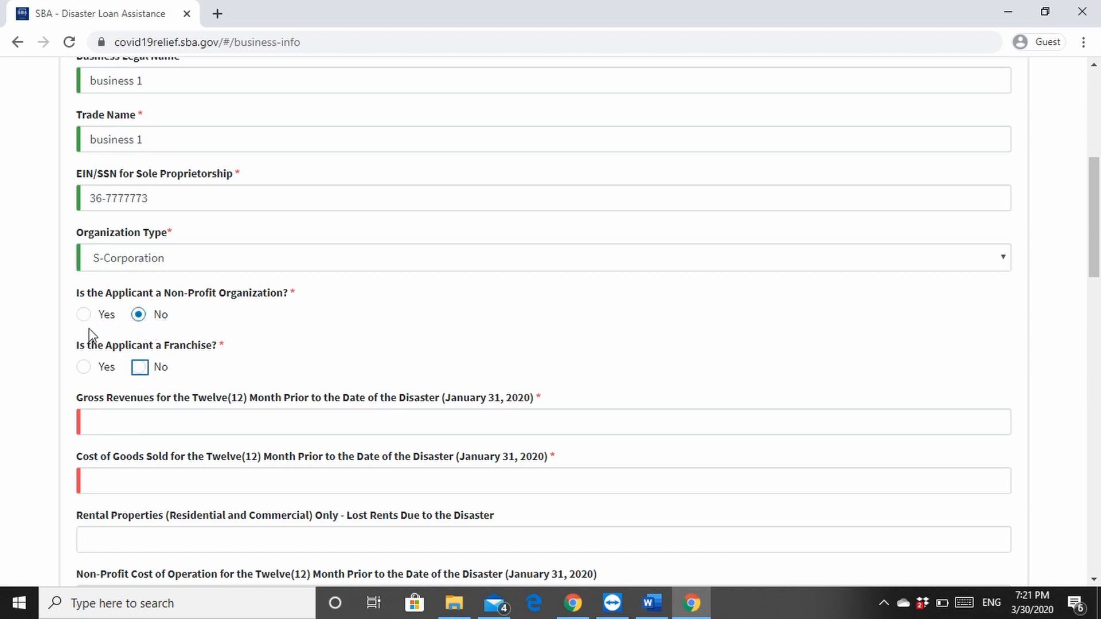
pyautogui.click(141, 370)
# Enter 100000 as gross revenues for the twelve months prior to January 31, 2020
pyautogui.click(165, 425)
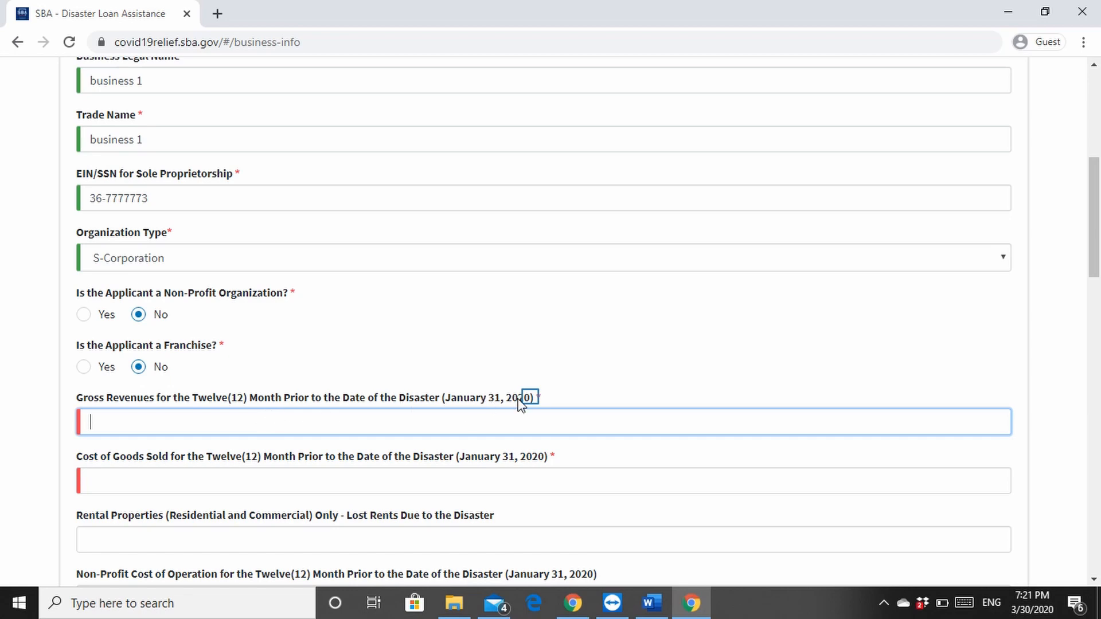
pyautogui.moveTo(531, 398); pyautogui.dragTo(446, 400)
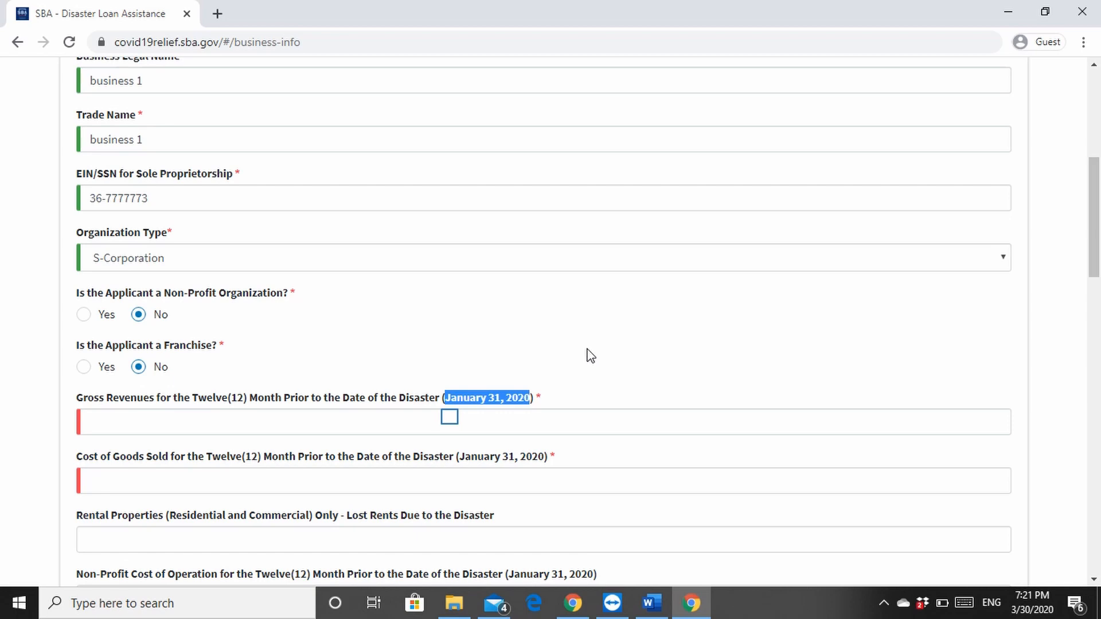
pyautogui.click(450, 417)
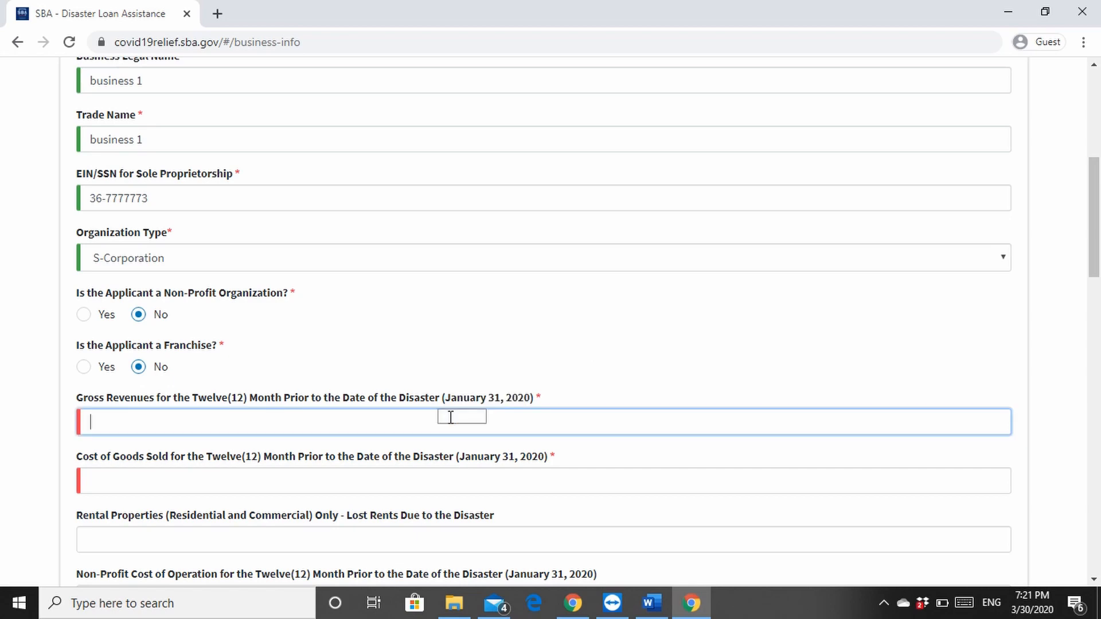
pyautogui.write('100000')
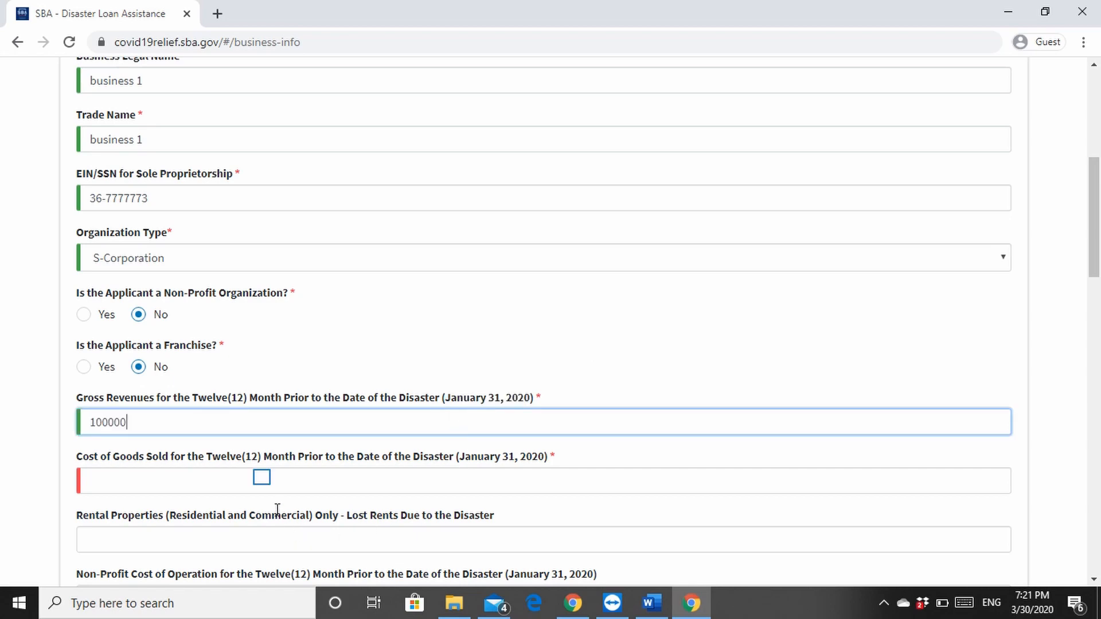
# Enter 50000 as cost of goods sold for the twelve months prior to January 31, 2020
pyautogui.click(263, 478)
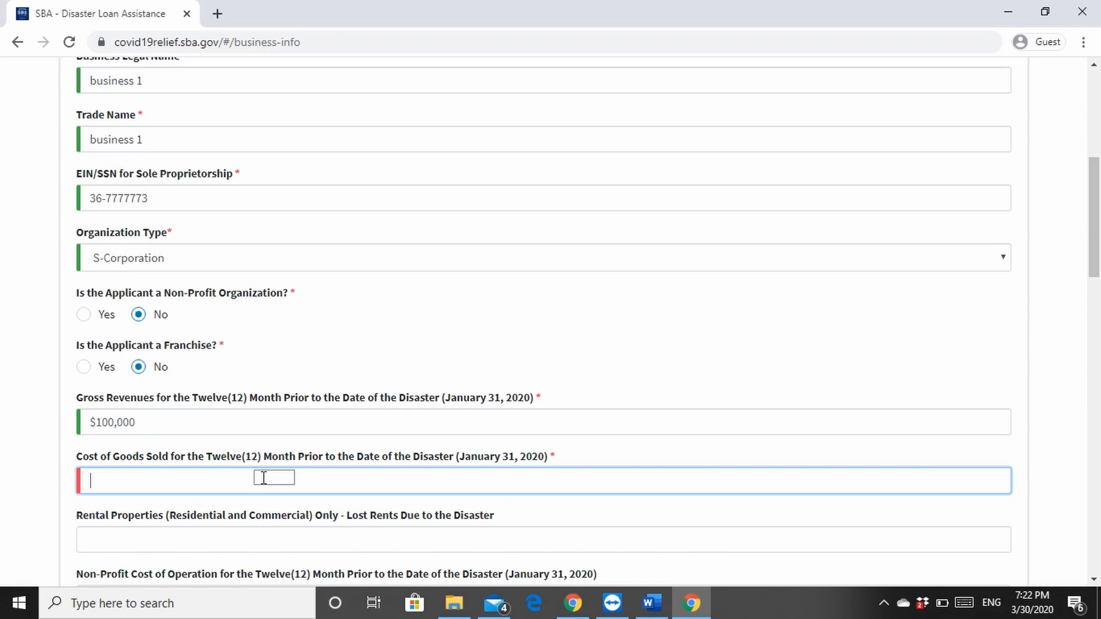
pyautogui.write('5')
pyautogui.write('0')
pyautogui.write('0')
pyautogui.write('0')
pyautogui.moveTo(262, 478); pyautogui.dragTo(266, 485)
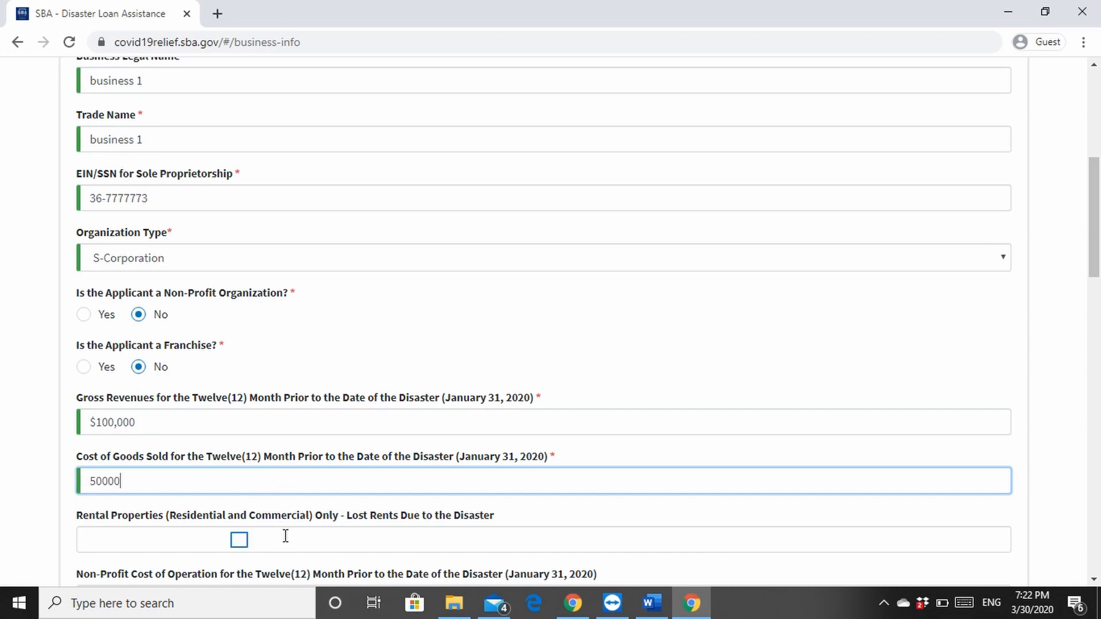
pyautogui.click(240, 539)
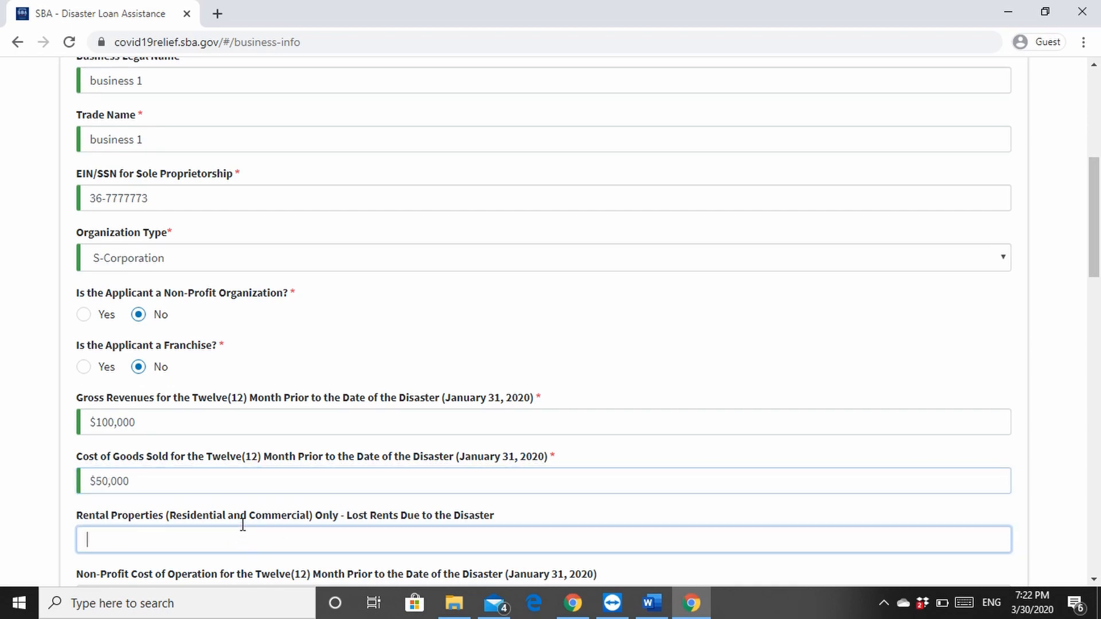
pyautogui.scroll(-4, 267, 507)
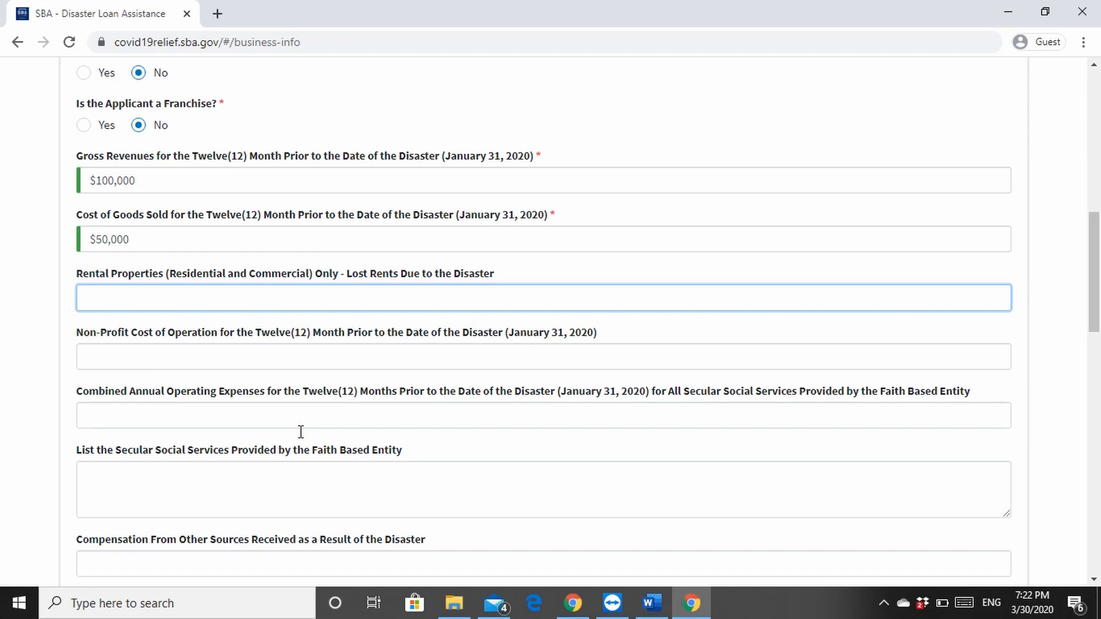
# Enter the business's street address in the Primary Business Address field
pyautogui.scroll(-5, 301, 431)
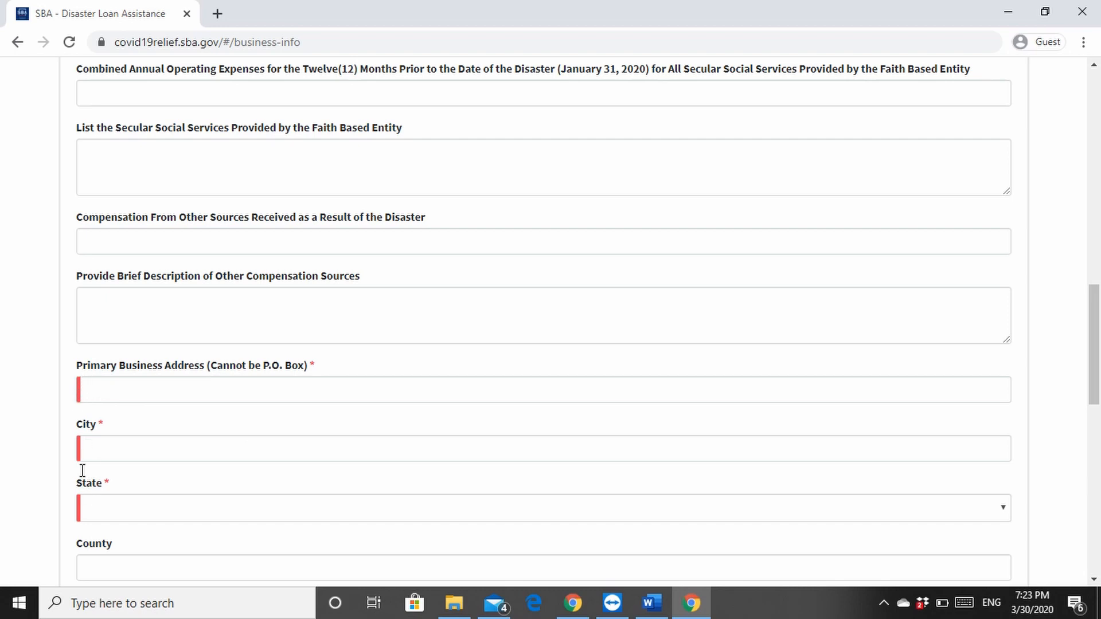
pyautogui.click(282, 389)
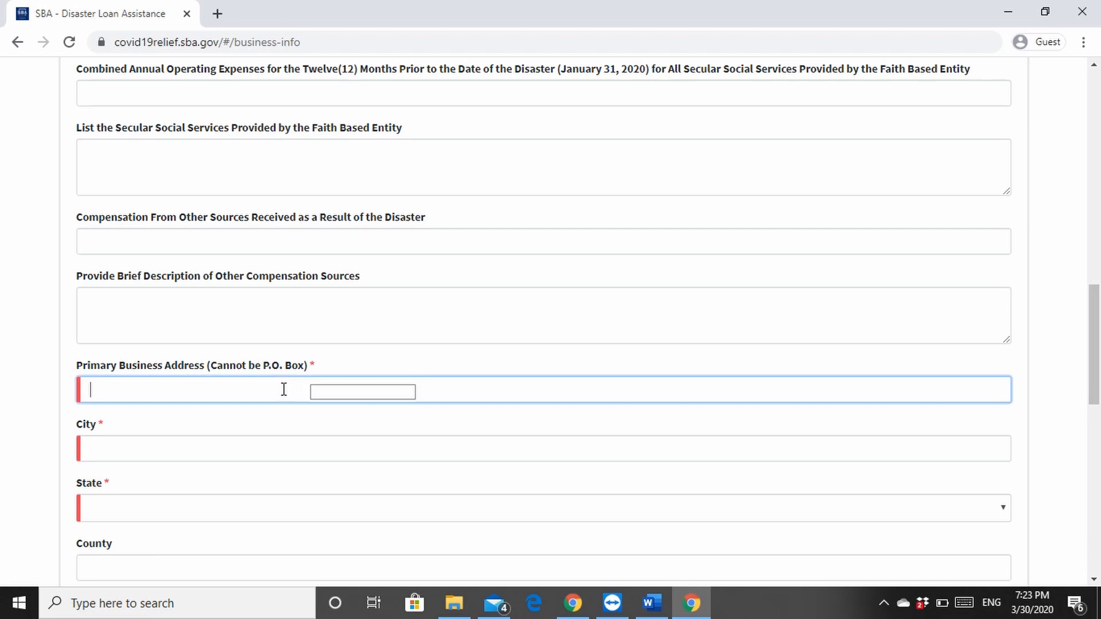
pyautogui.write('1 nowhere a')
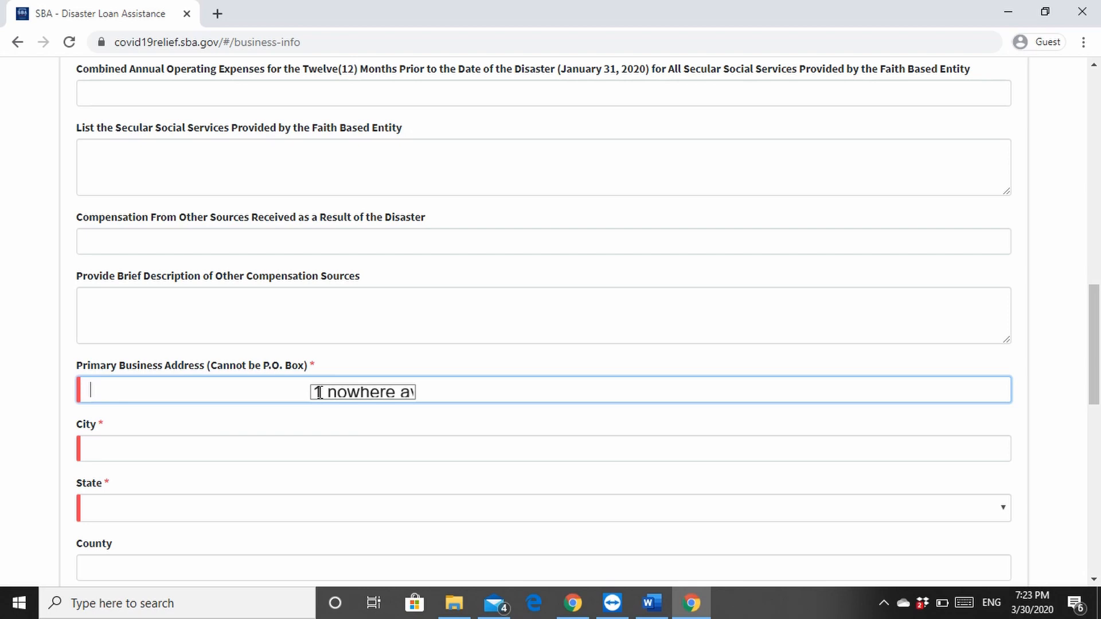
pyautogui.write('ve')
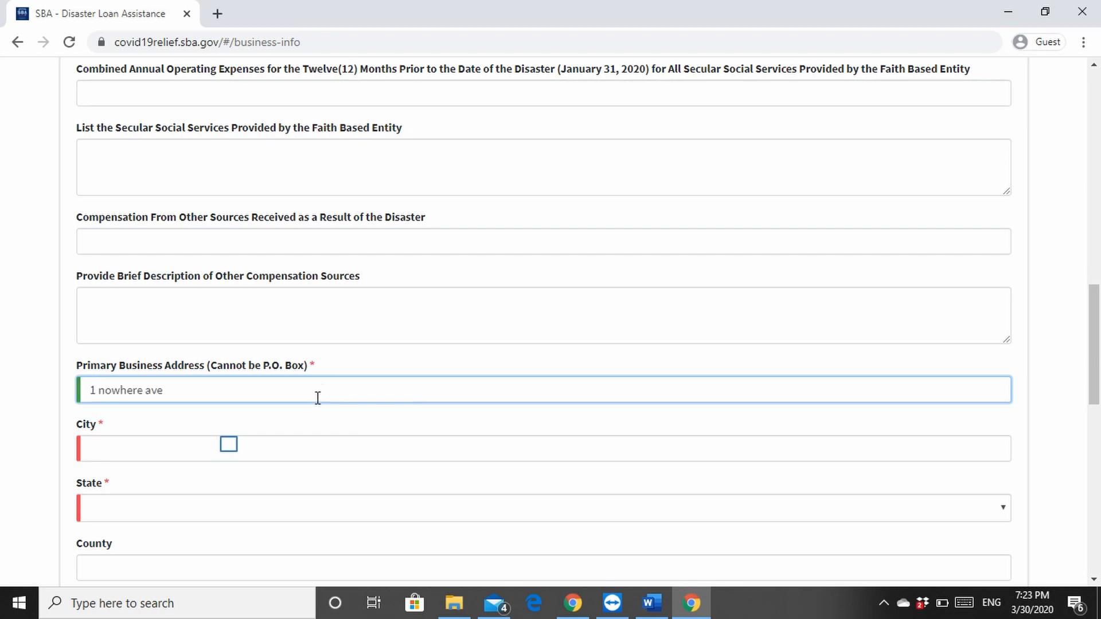
# Enter the business's city and select South Carolina as the state
pyautogui.click(230, 445)
pyautogui.write('V')
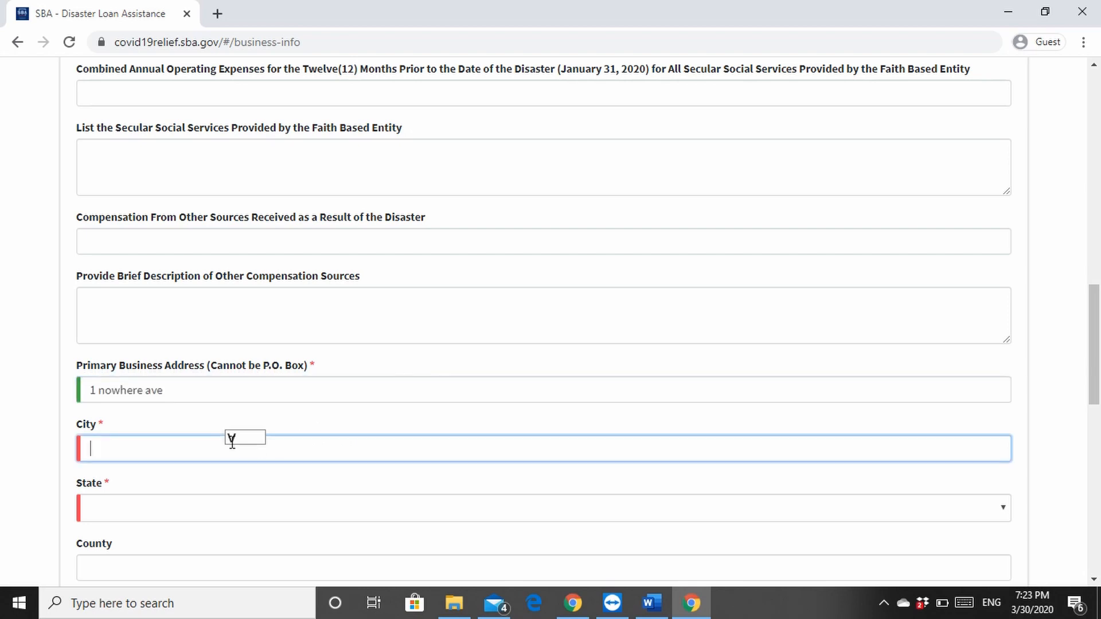
pyautogui.write('ille')
pyautogui.press('Tab')
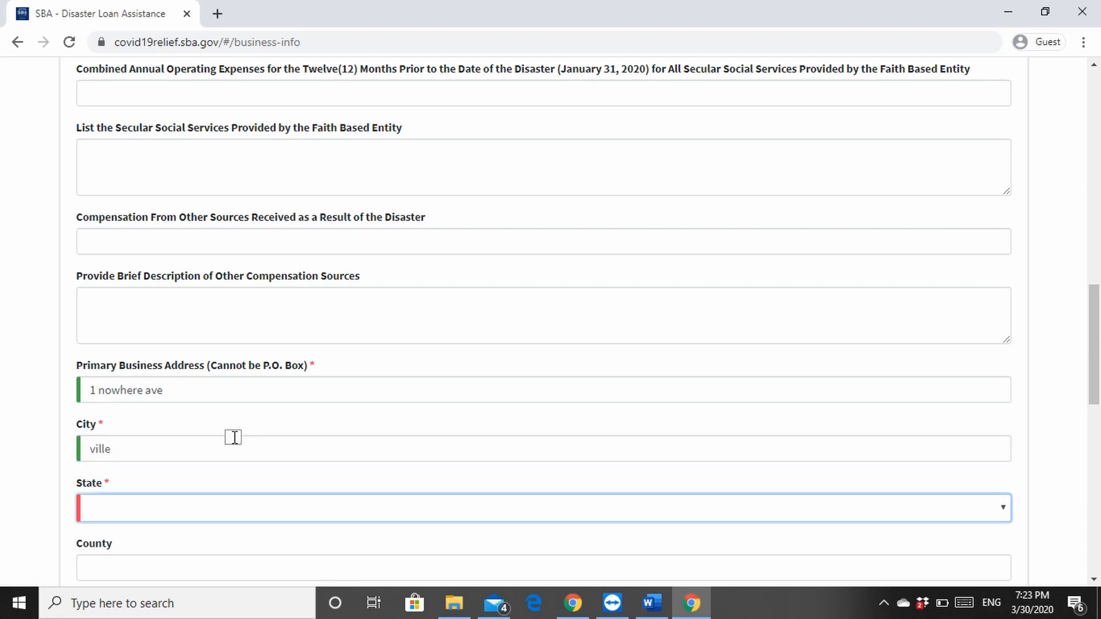
pyautogui.write('South Carolina')
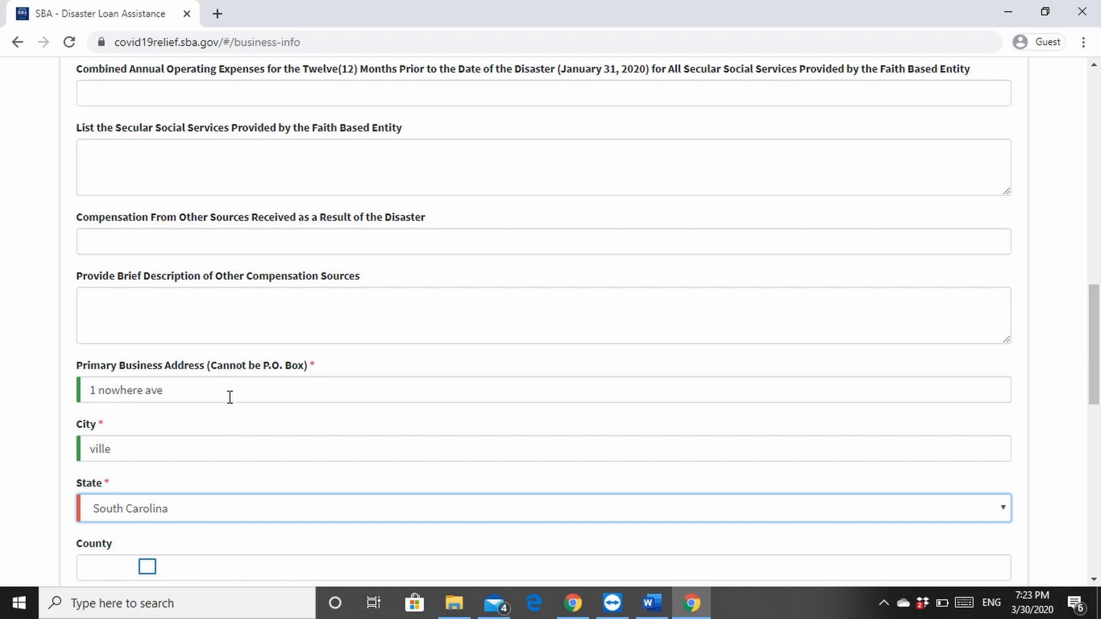
pyautogui.press('Tab')
# Fill in the business ZIP code and the business phone number
pyautogui.scroll(-3, 149, 567)
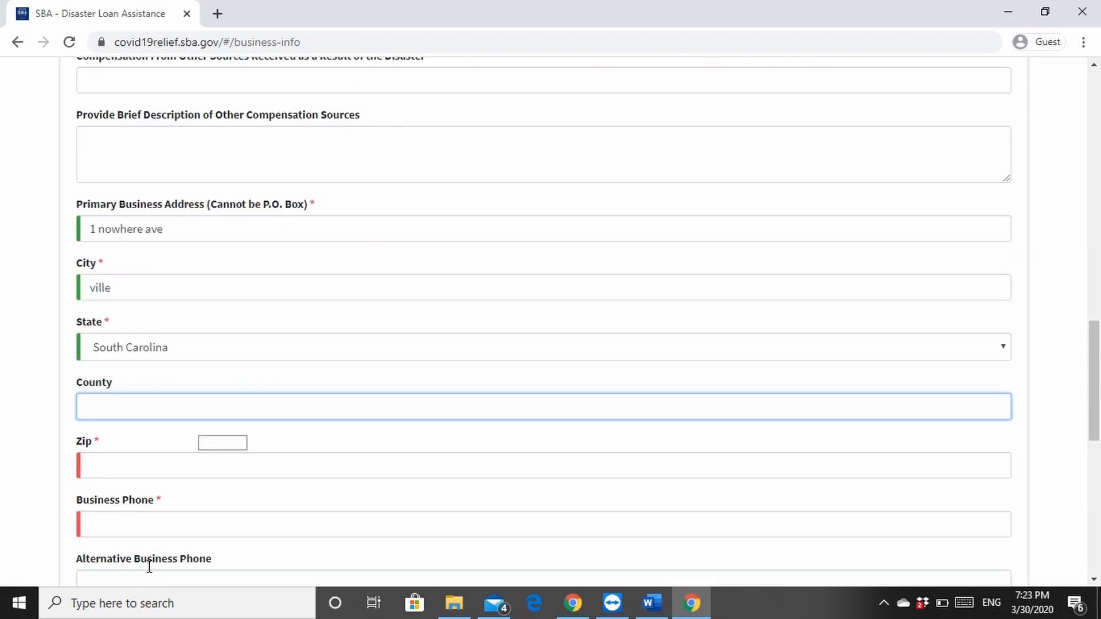
pyautogui.write('78315')
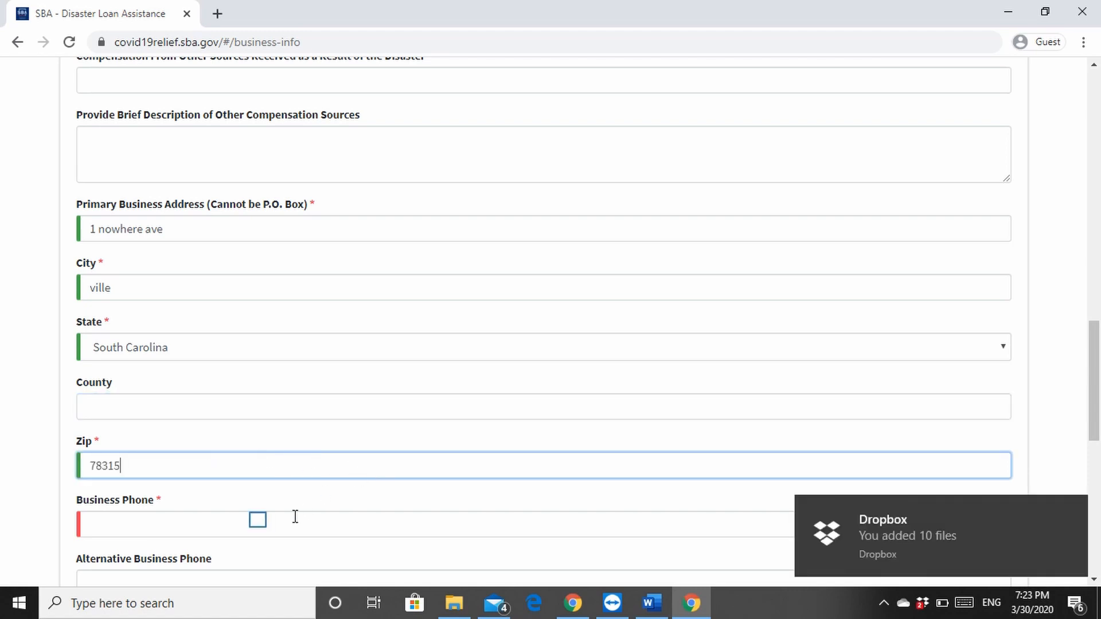
pyautogui.click(259, 521)
pyautogui.write('000)-000-0')
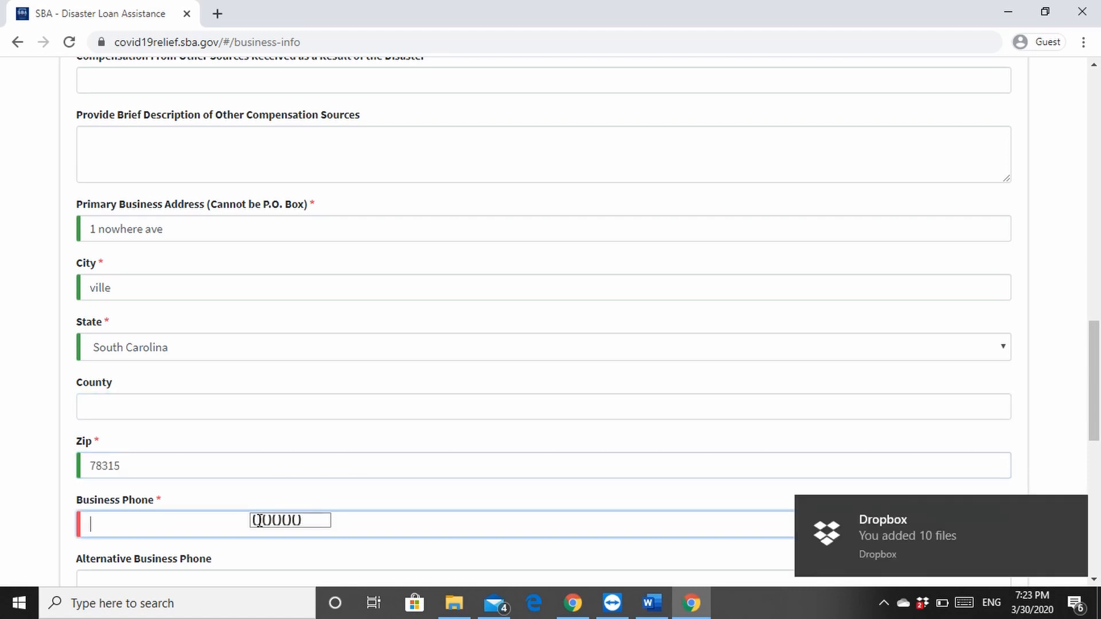
pyautogui.write('000')
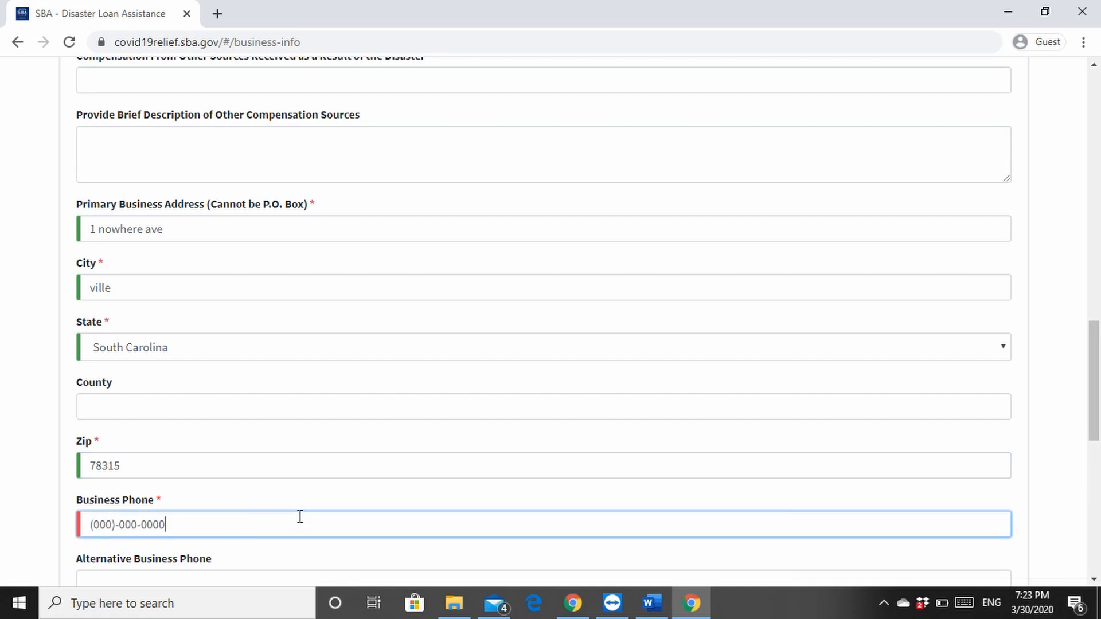
# Fill in the business email address
pyautogui.scroll(-4, 343, 515)
pyautogui.click(183, 372)
pyautogui.write('m')
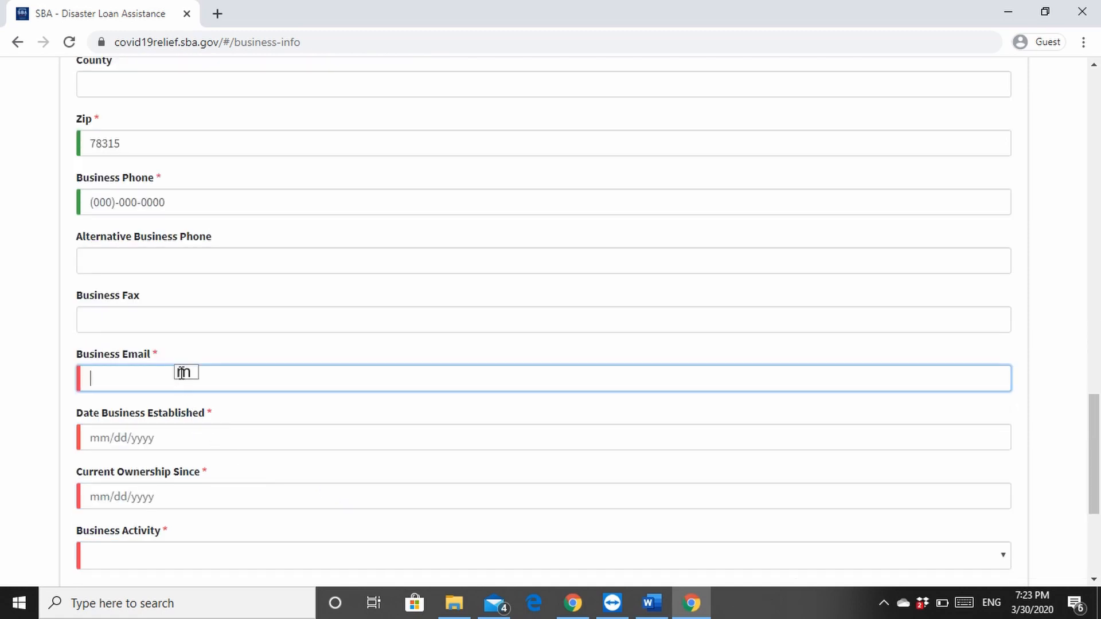
pyautogui.write('e')
pyautogui.press('BackSpace')
pyautogui.press('BackSpace')
pyautogui.write('emai')
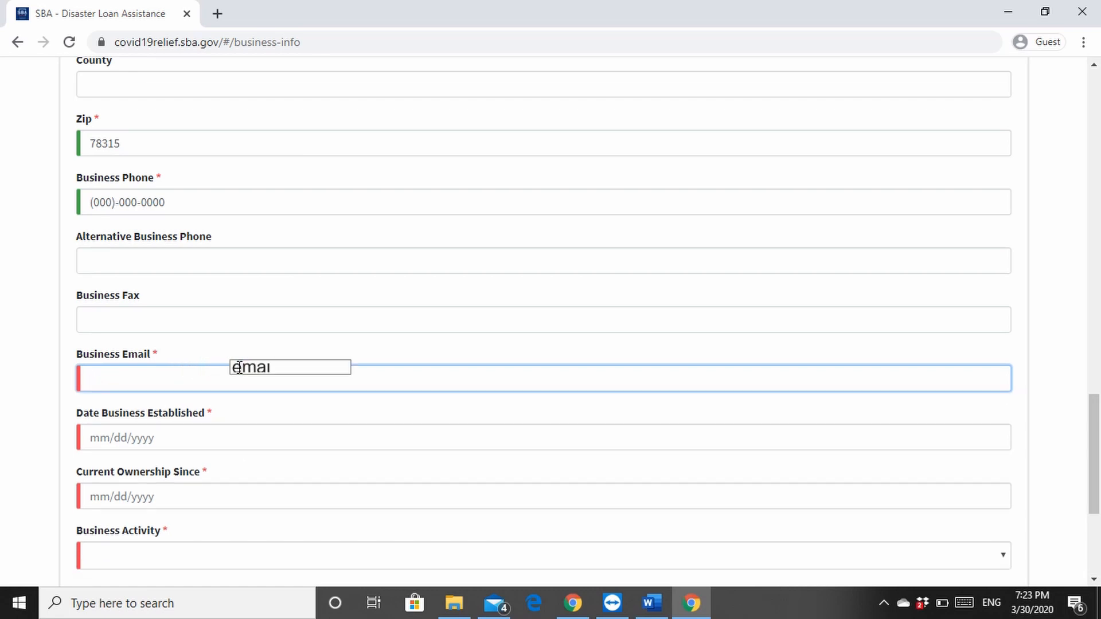
pyautogui.write('l@email.com')
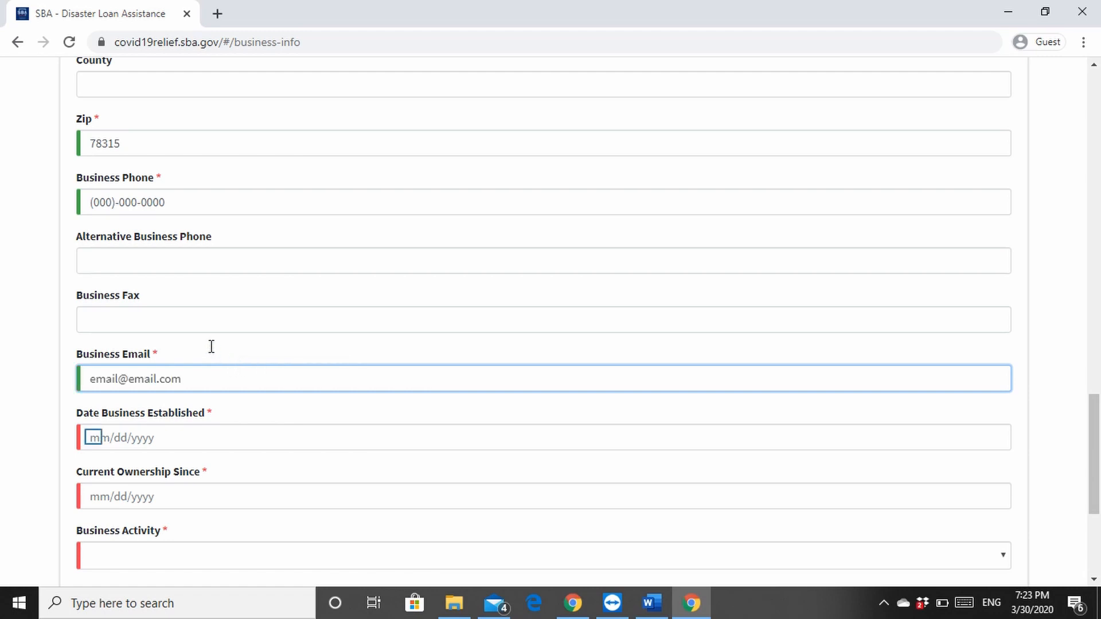
# Enter 01/01/1995 for both Date Business Established and Current Ownership Since
pyautogui.click(94, 437)
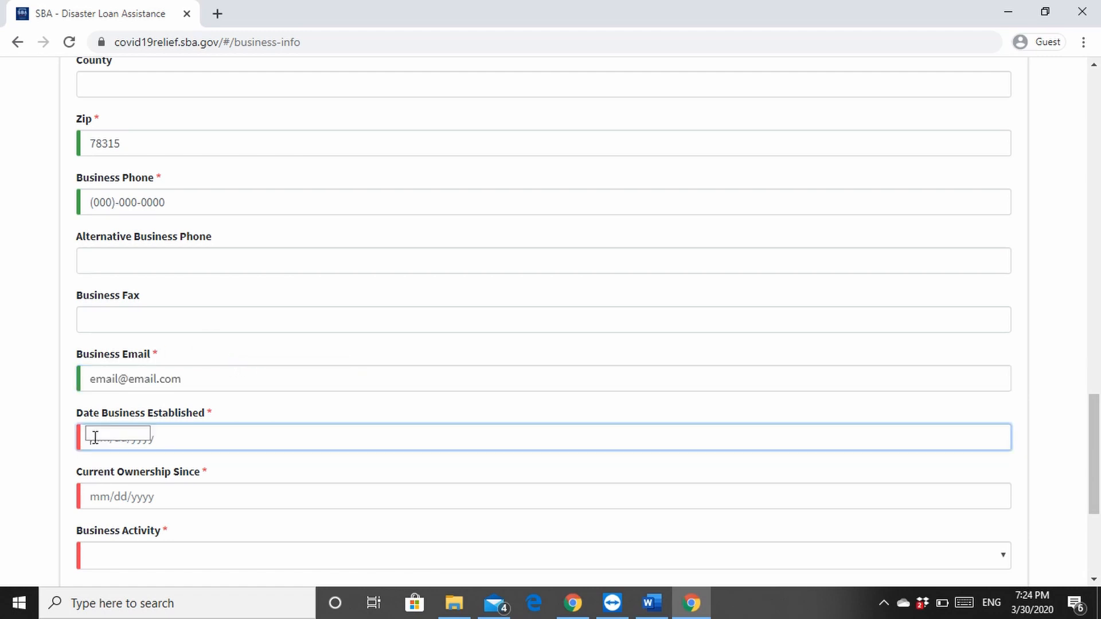
pyautogui.write('0')
pyautogui.write('10')
pyautogui.write('9')
pyautogui.press('Return')
pyautogui.click(86, 491)
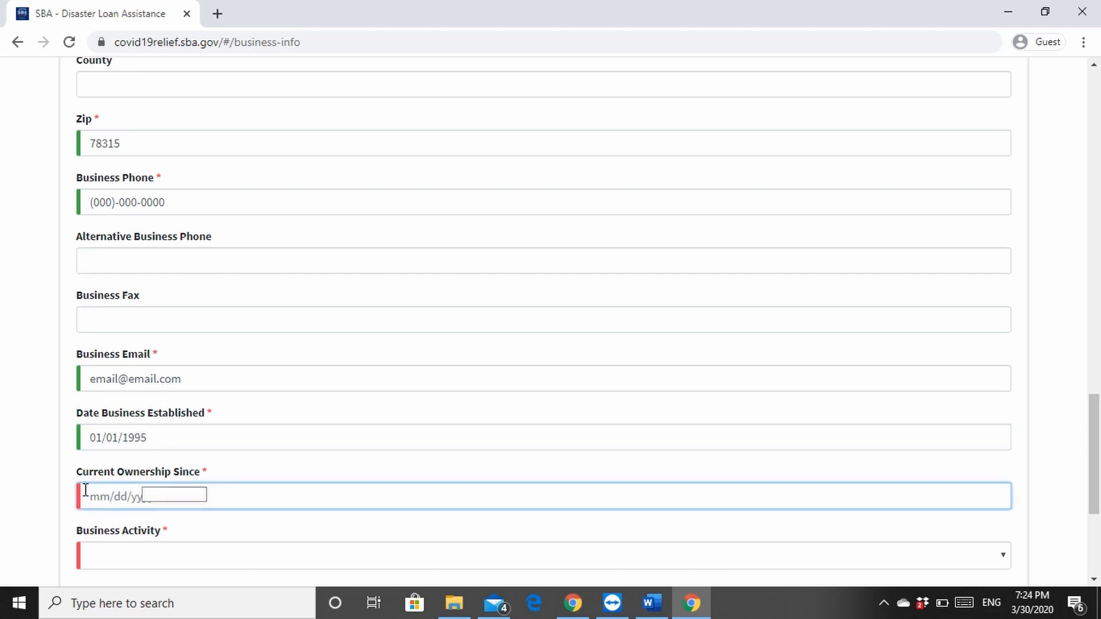
pyautogui.write('01')
pyautogui.write('01')
pyautogui.write('1995')
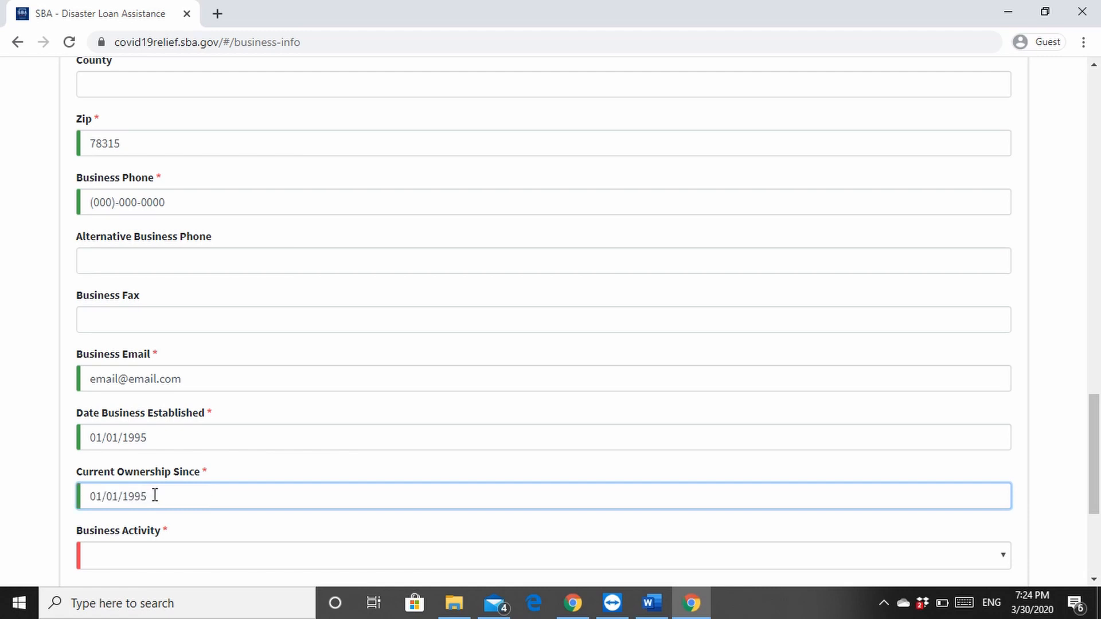
# Set Business Activity to Retail
pyautogui.scroll(-3, 160, 495)
pyautogui.click(160, 495)
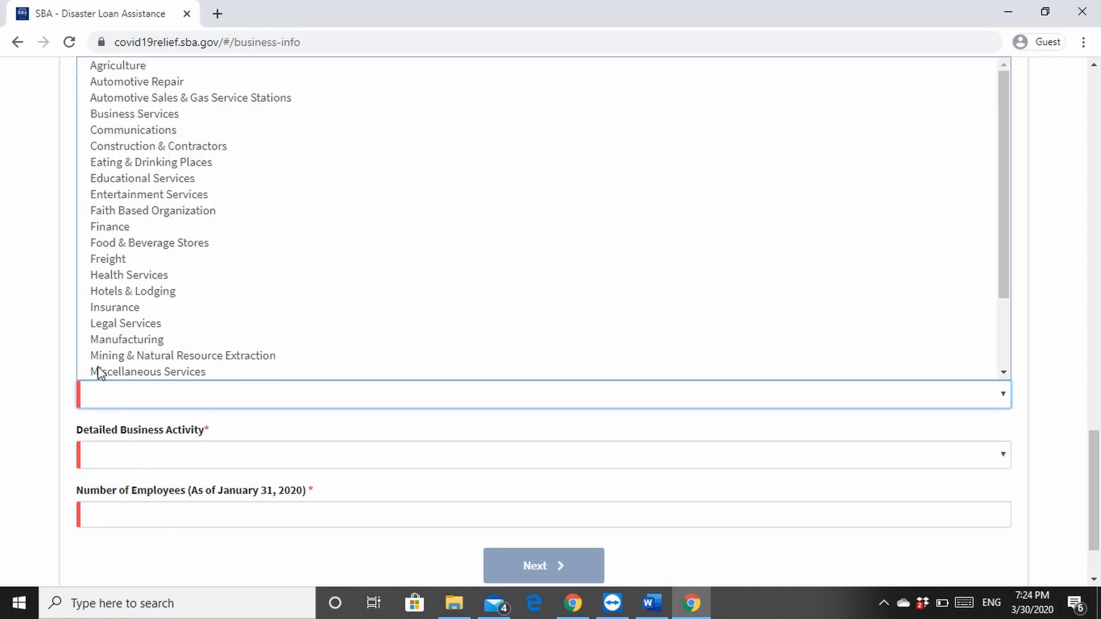
pyautogui.scroll(1, 24, 360)
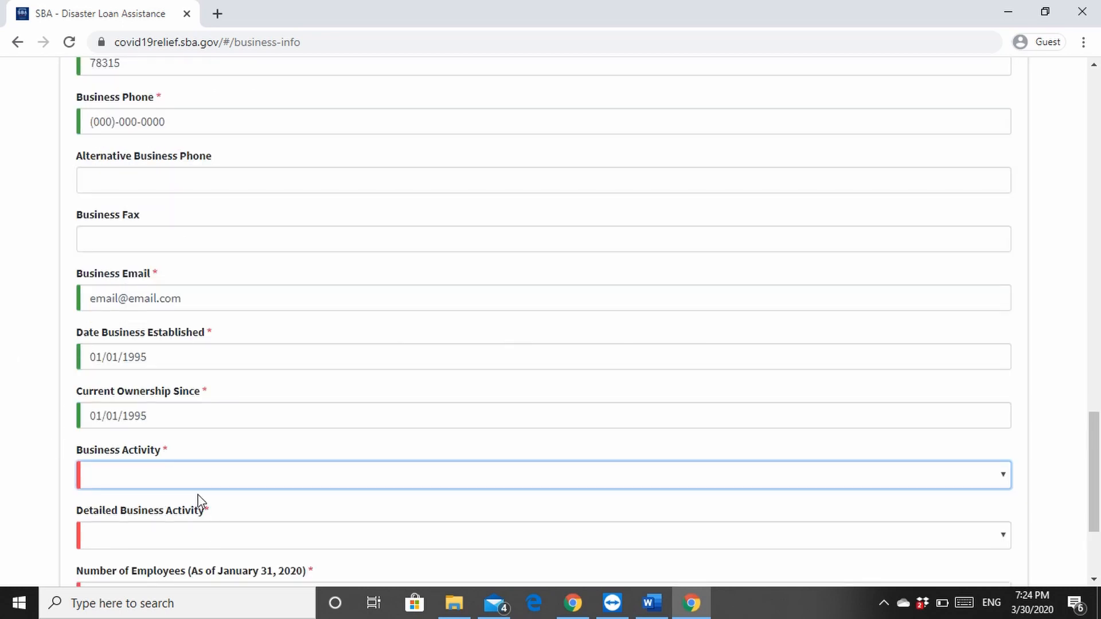
pyautogui.click(190, 480)
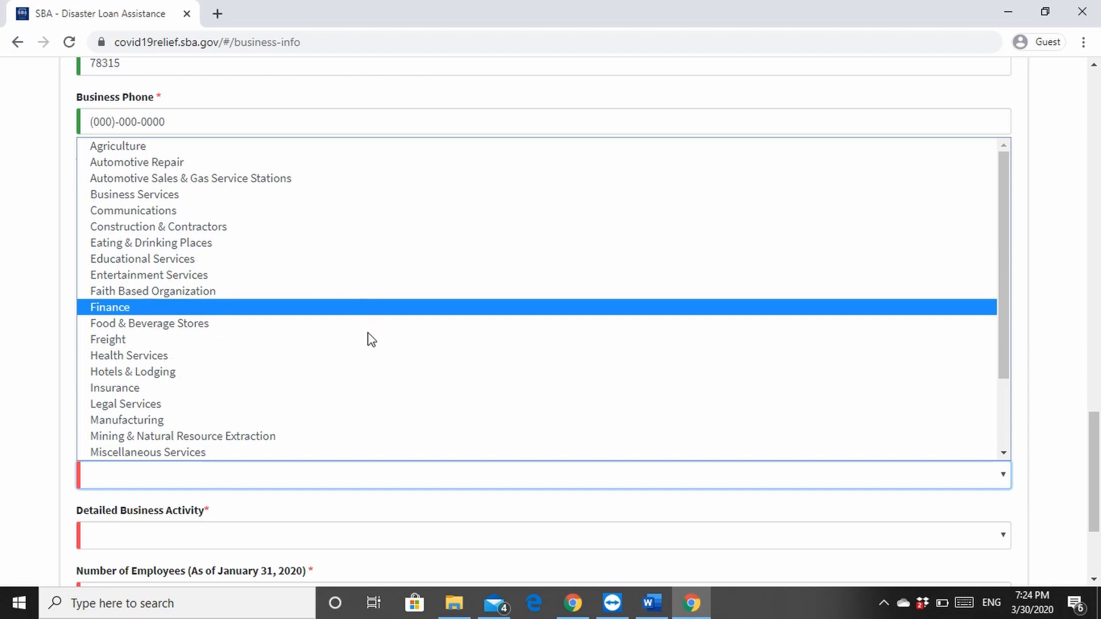
pyautogui.scroll(-2, 367, 344)
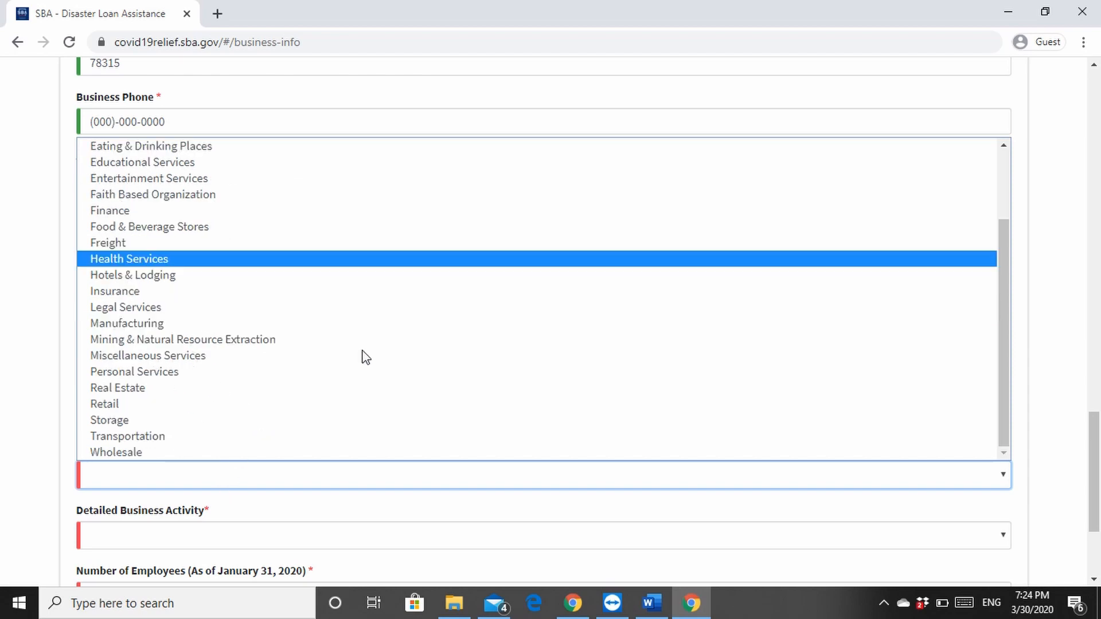
pyautogui.click(273, 404)
# Set Detailed Business Activity to Clothing & Apparel
pyautogui.scroll(-1, 190, 452)
pyautogui.click(189, 452)
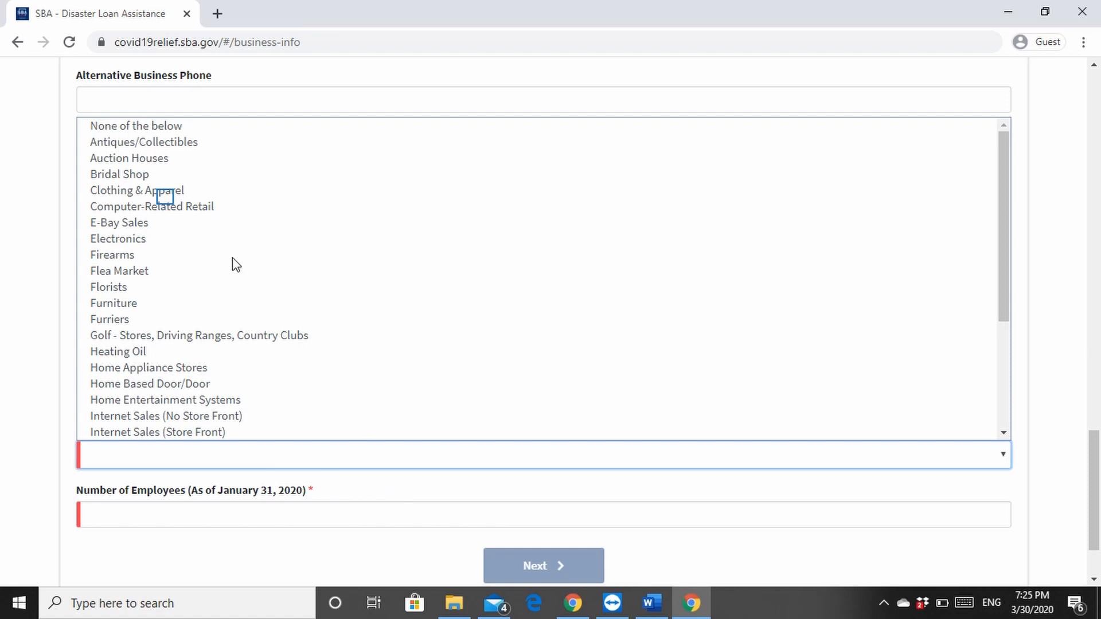
pyautogui.click(168, 195)
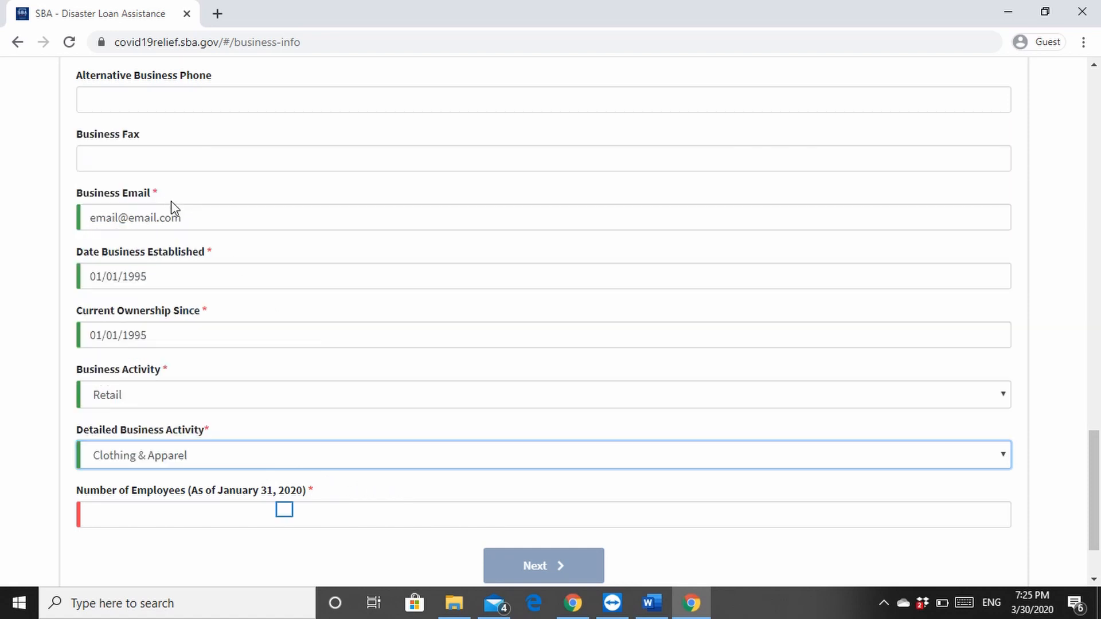
# Enter 5 as the number of employees and continue to the Business Owners Information step
pyautogui.click(288, 510)
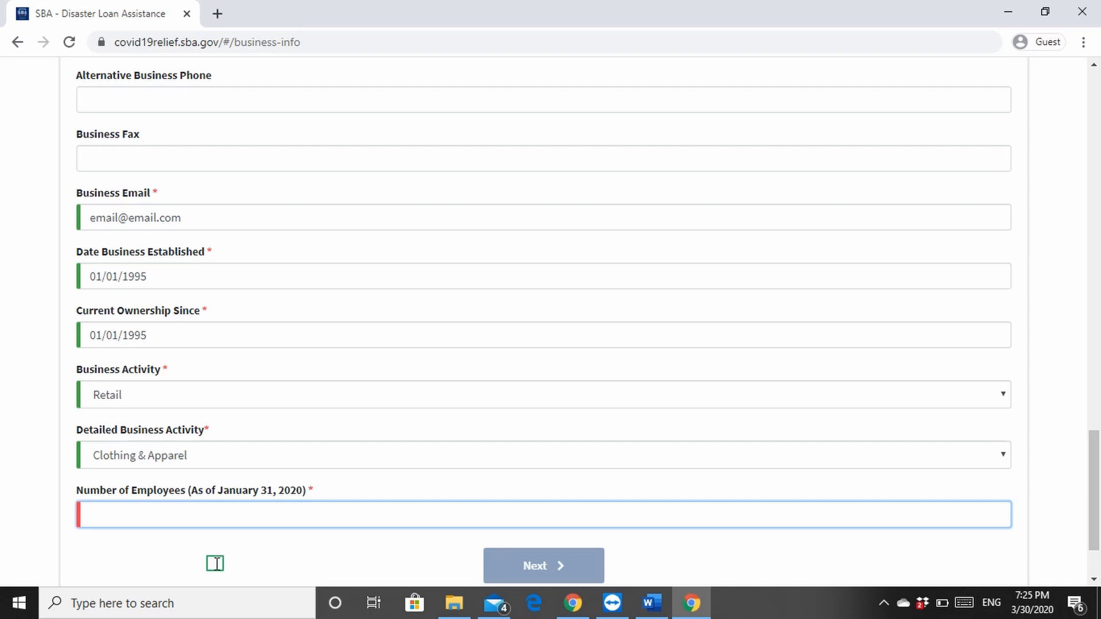
pyautogui.write('5')
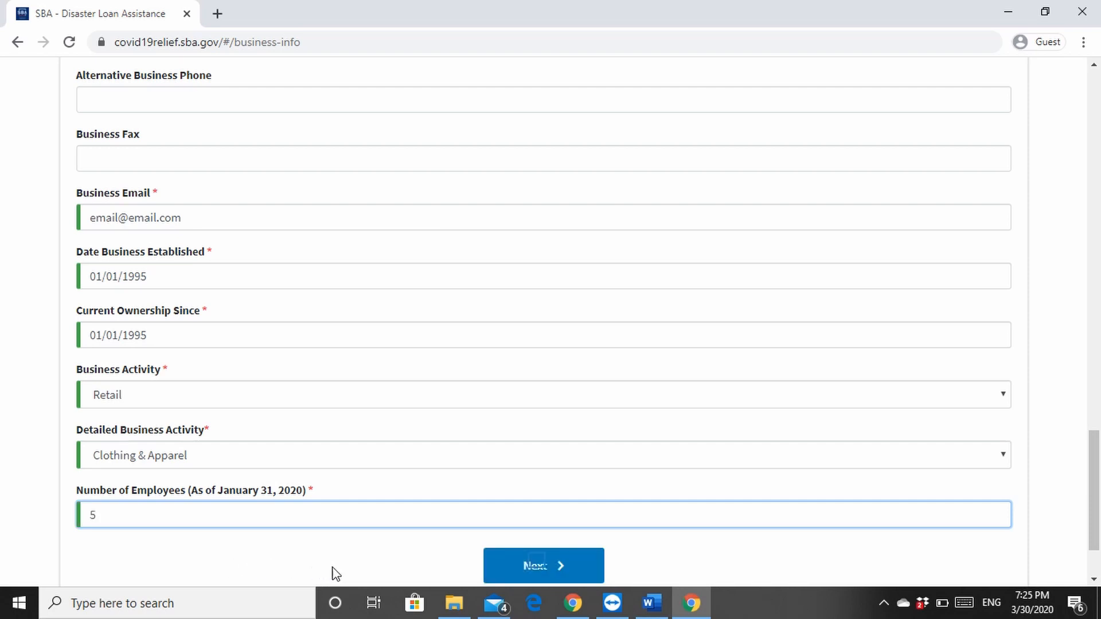
pyautogui.click(537, 567)
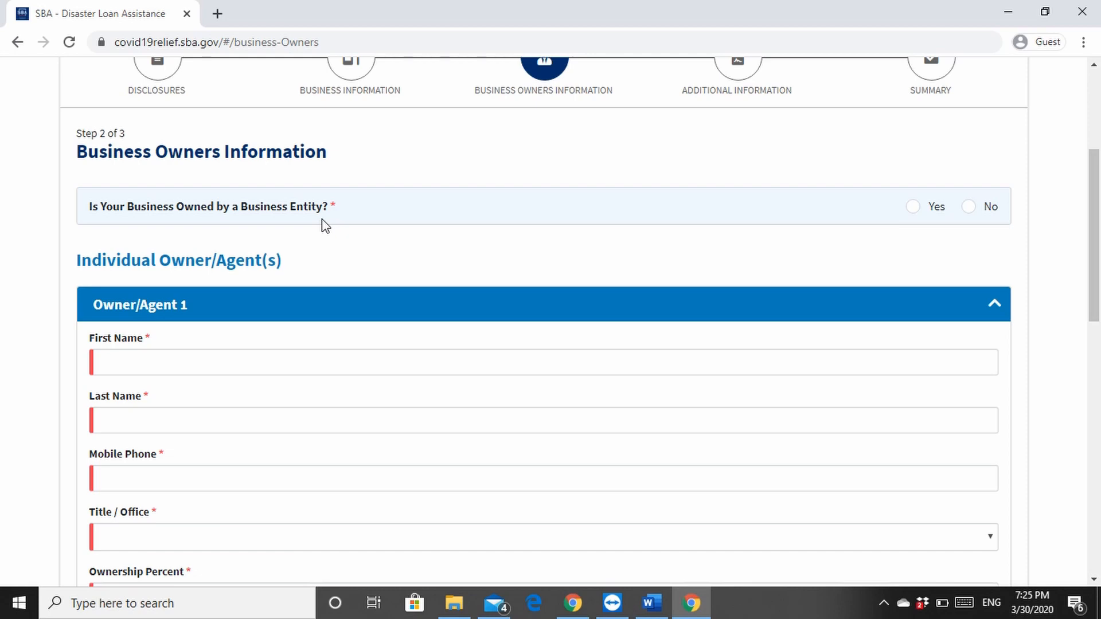
# Answer No to business-entity ownership and enter Owner/Agent 1's first and last name
pyautogui.click(969, 207)
pyautogui.scroll(-1, 262, 261)
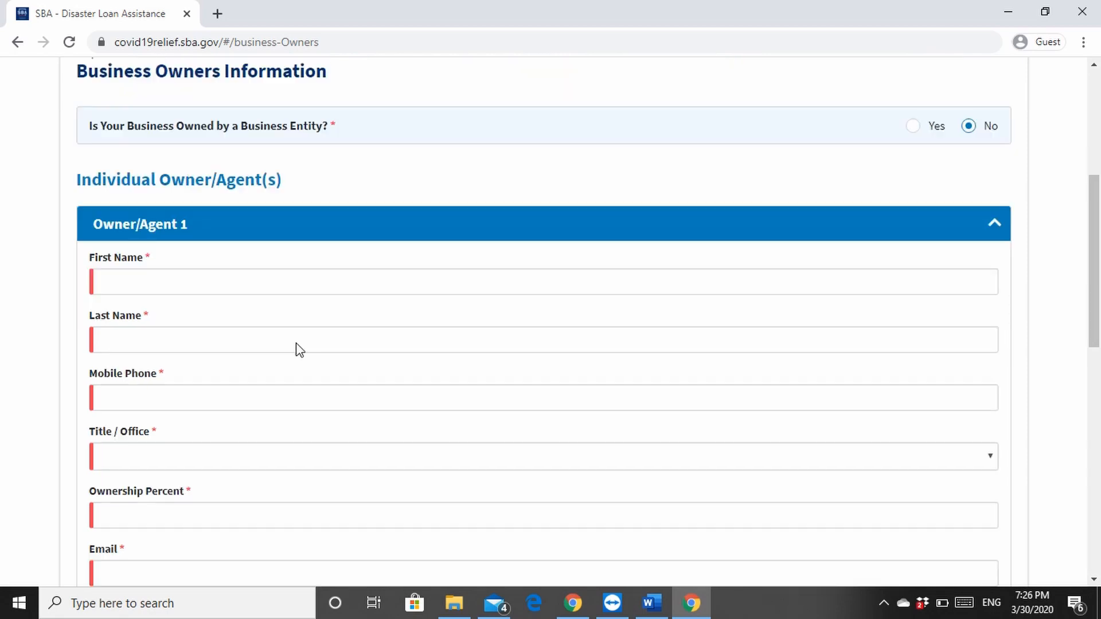
pyautogui.click(236, 280)
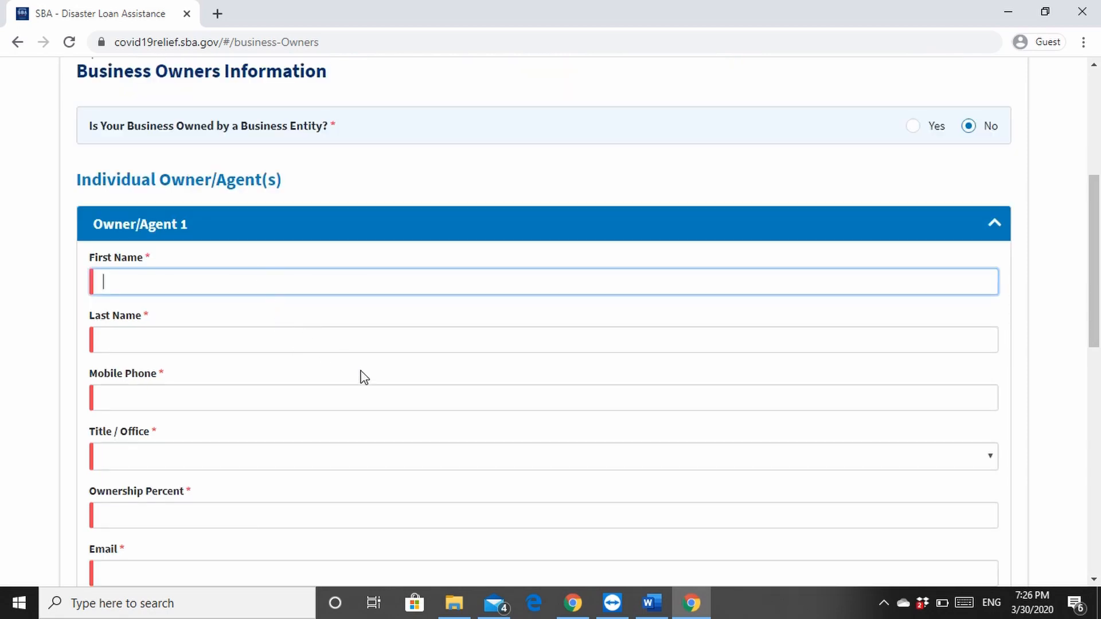
pyautogui.scroll(-1, 378, 367)
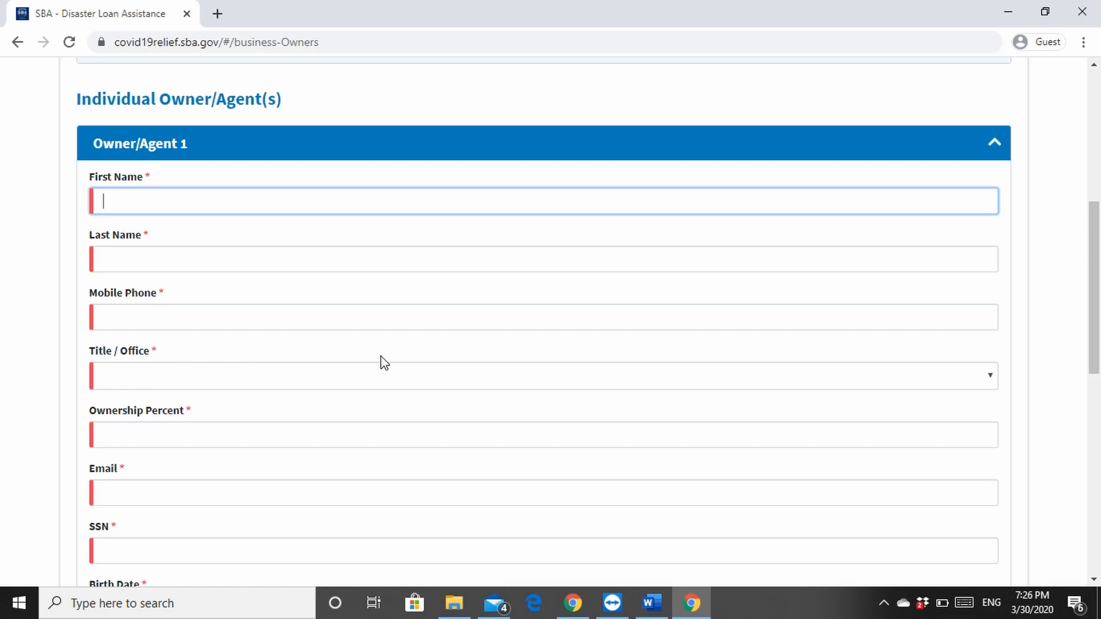
pyautogui.write('jane')
pyautogui.press('Tab')
pyautogui.write('doe')
pyautogui.press('Tab')
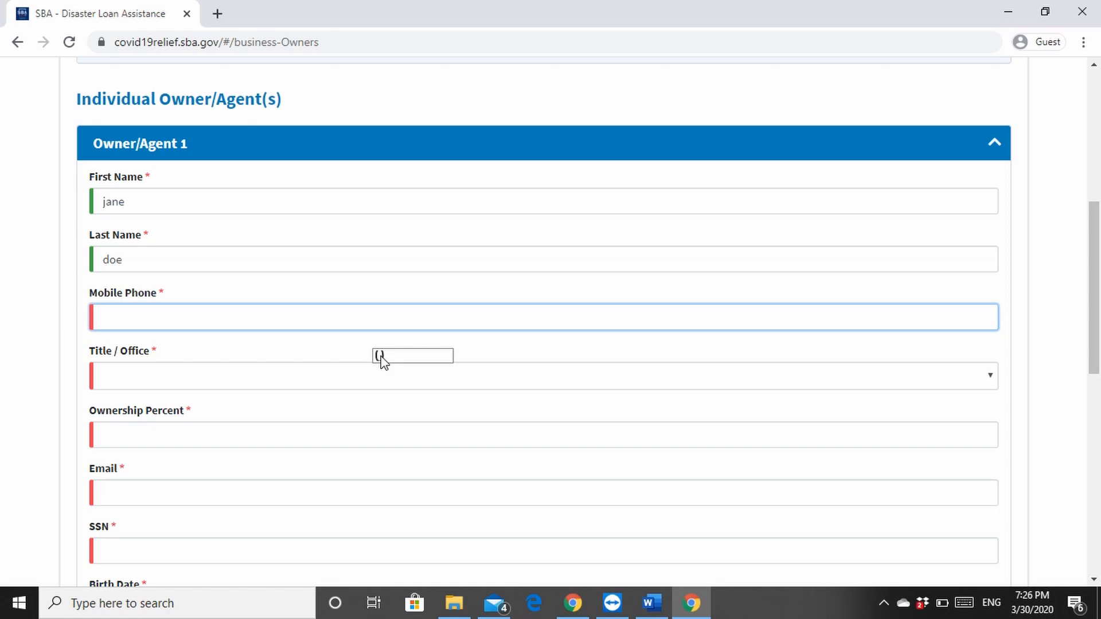
# Fill in the owner's mobile phone and set Title / Office to CEO
pyautogui.write('000)-000-0000')
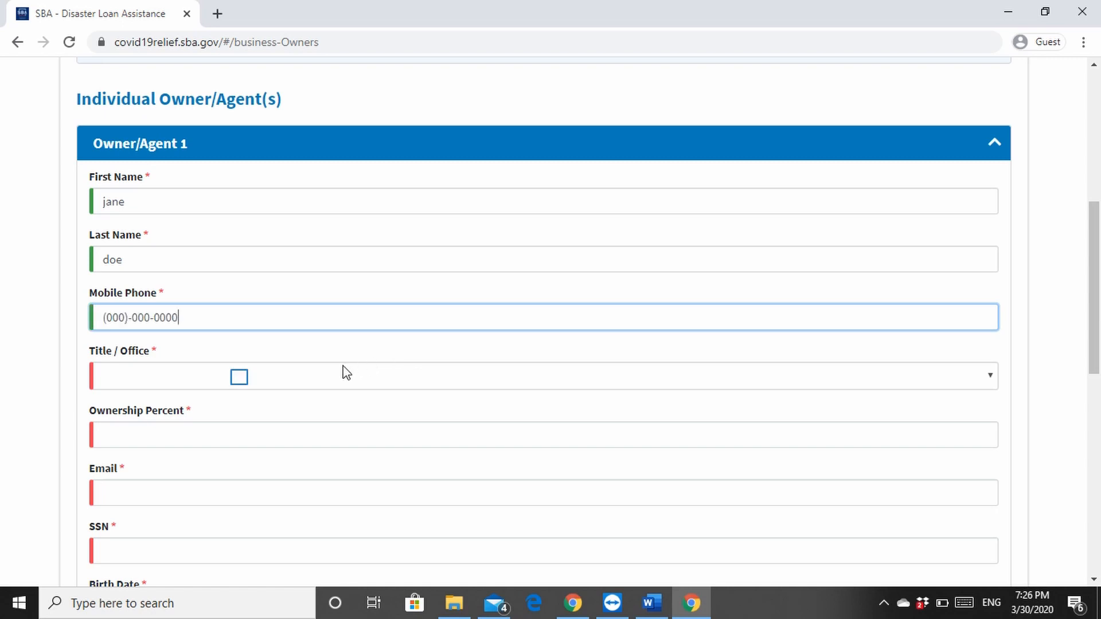
pyautogui.click(243, 382)
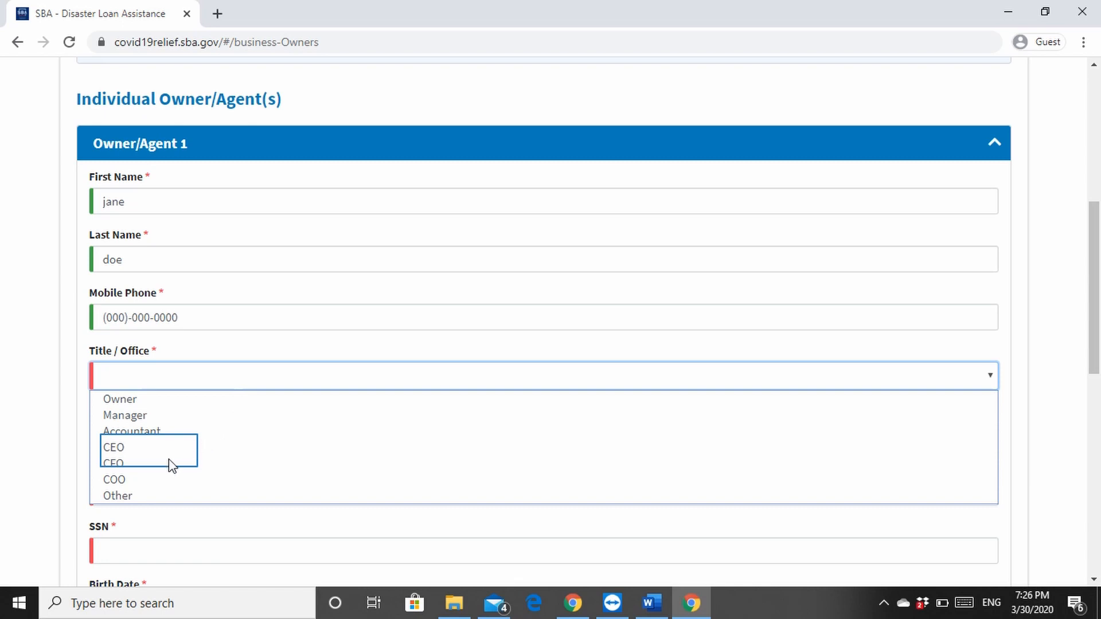
pyautogui.click(153, 457)
pyautogui.click(138, 435)
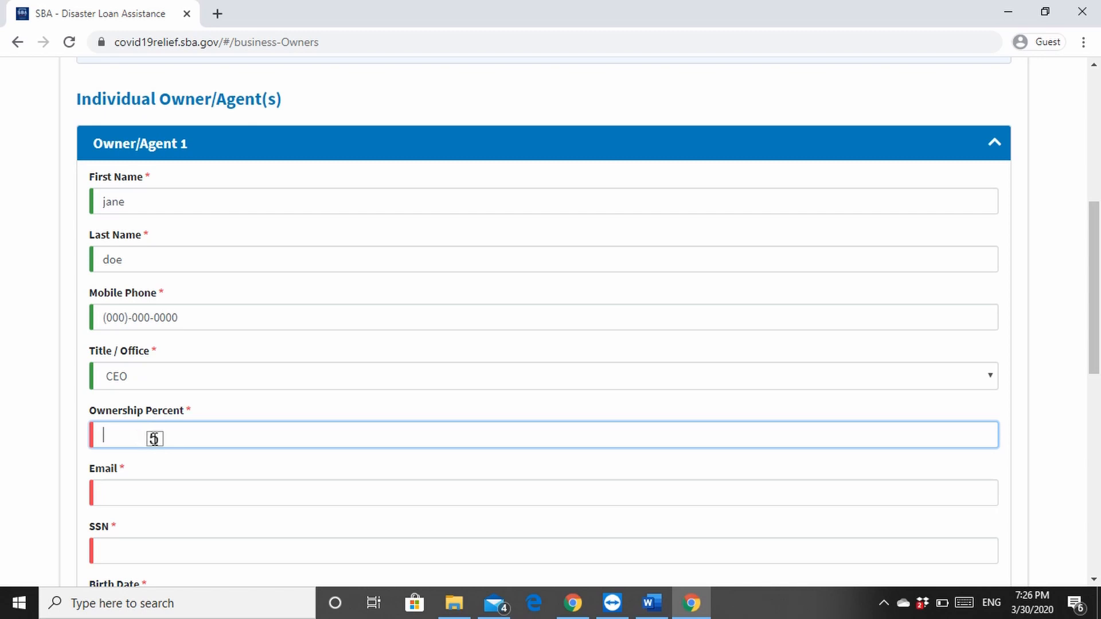
# Enter 50 as the ownership percent and fill in the owner's email address
pyautogui.write('50email@e')
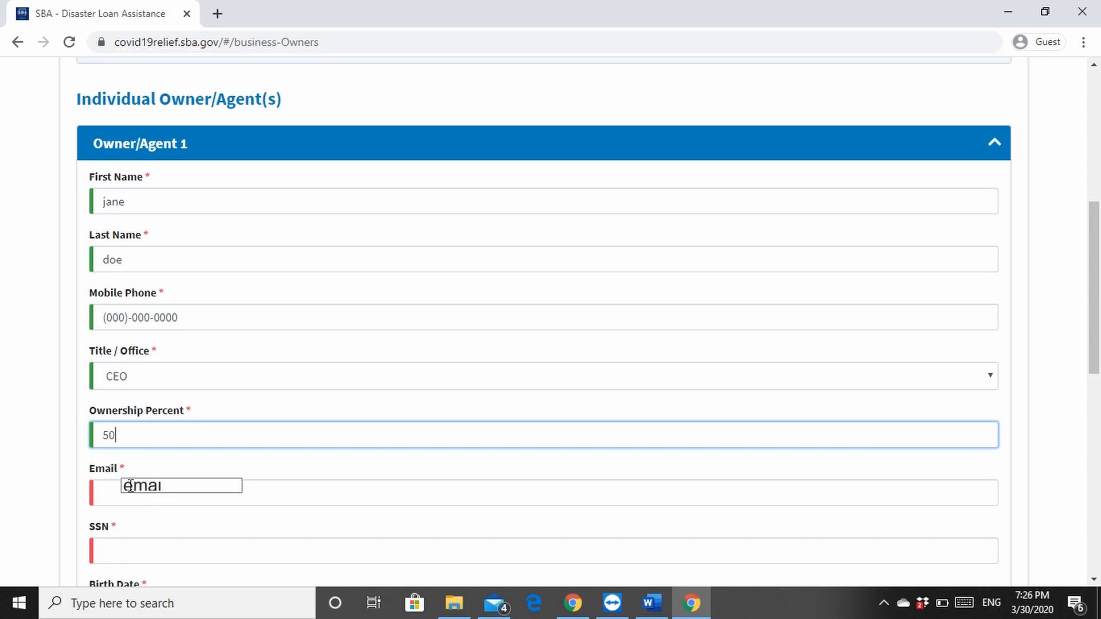
pyautogui.write('mail.com')
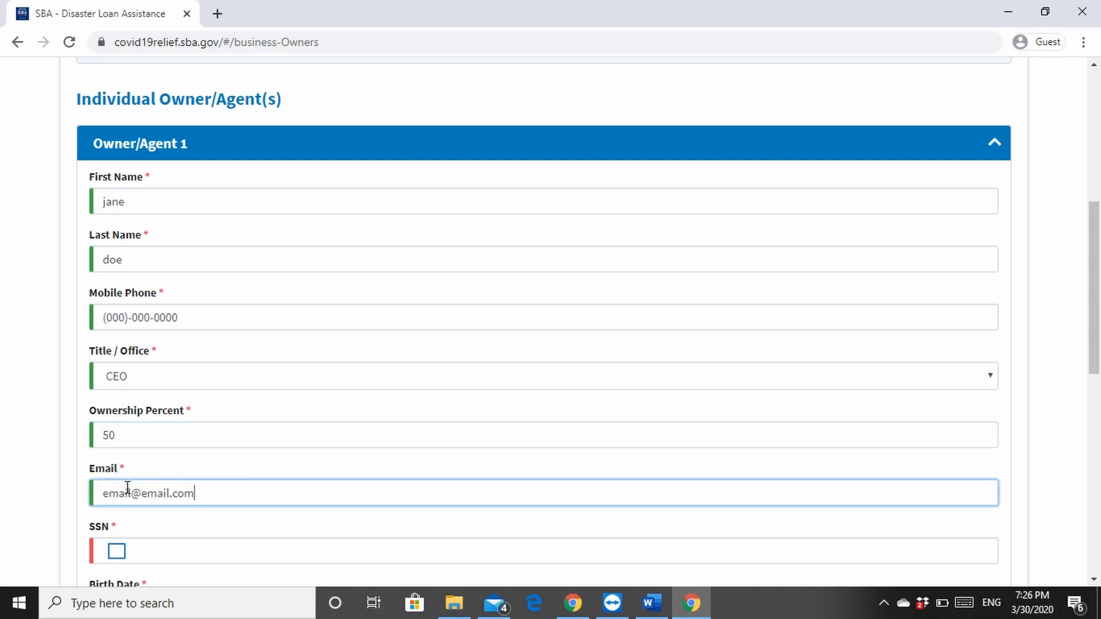
# Enter Owner/Agent 1's SSN and birth date
pyautogui.click(118, 551)
pyautogui.write('000-00-')
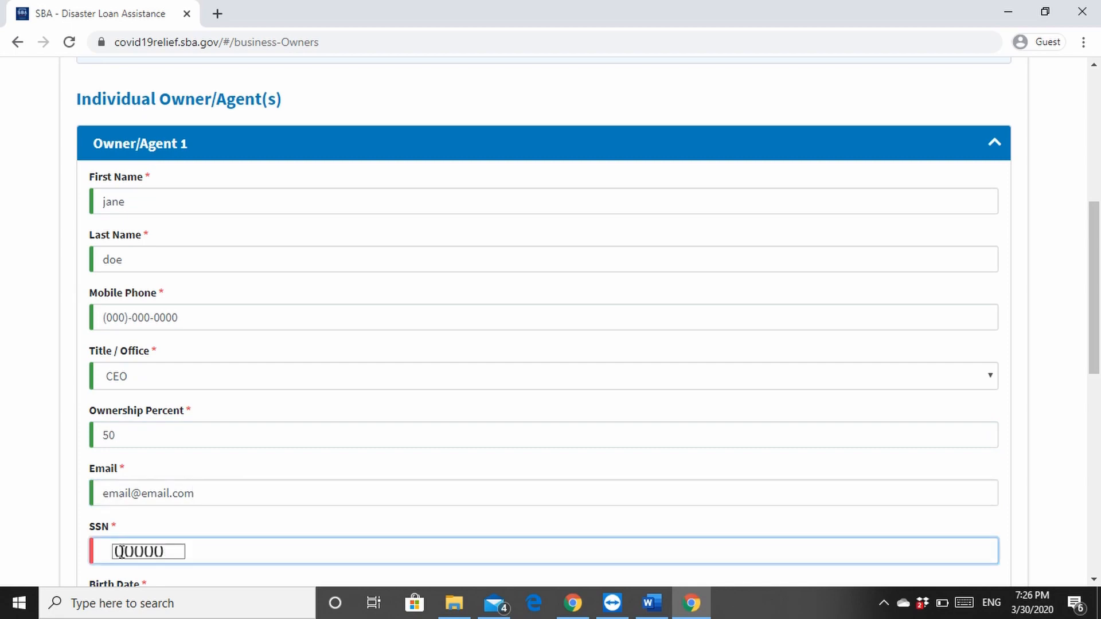
pyautogui.write('00')
pyautogui.write('00')
pyautogui.scroll(-3, 164, 553)
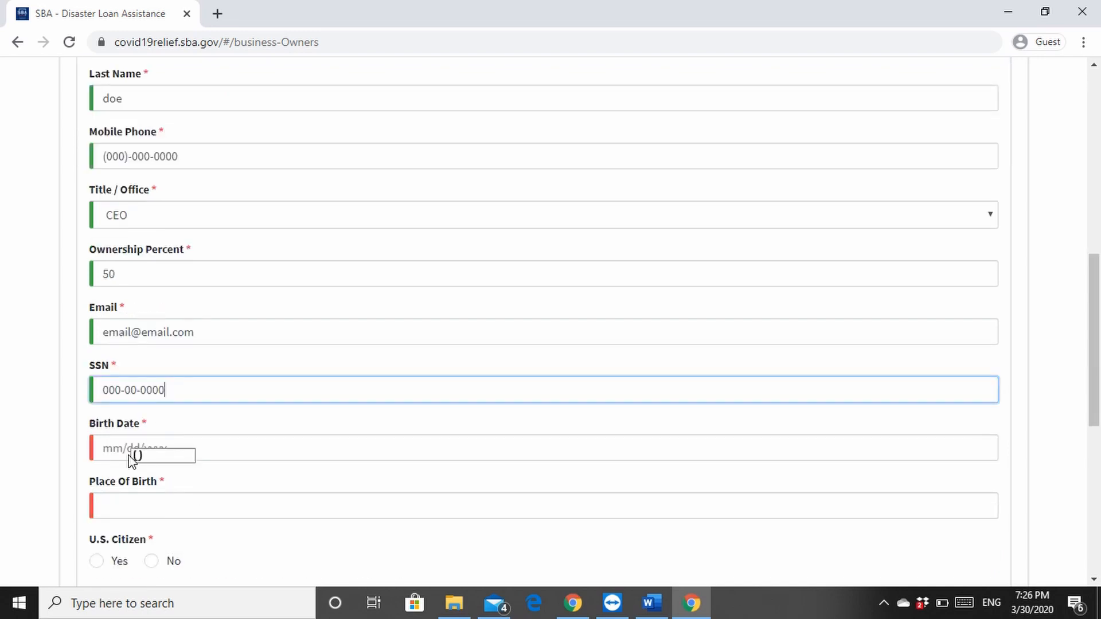
pyautogui.write('1/01/1970')
pyautogui.click(124, 506)
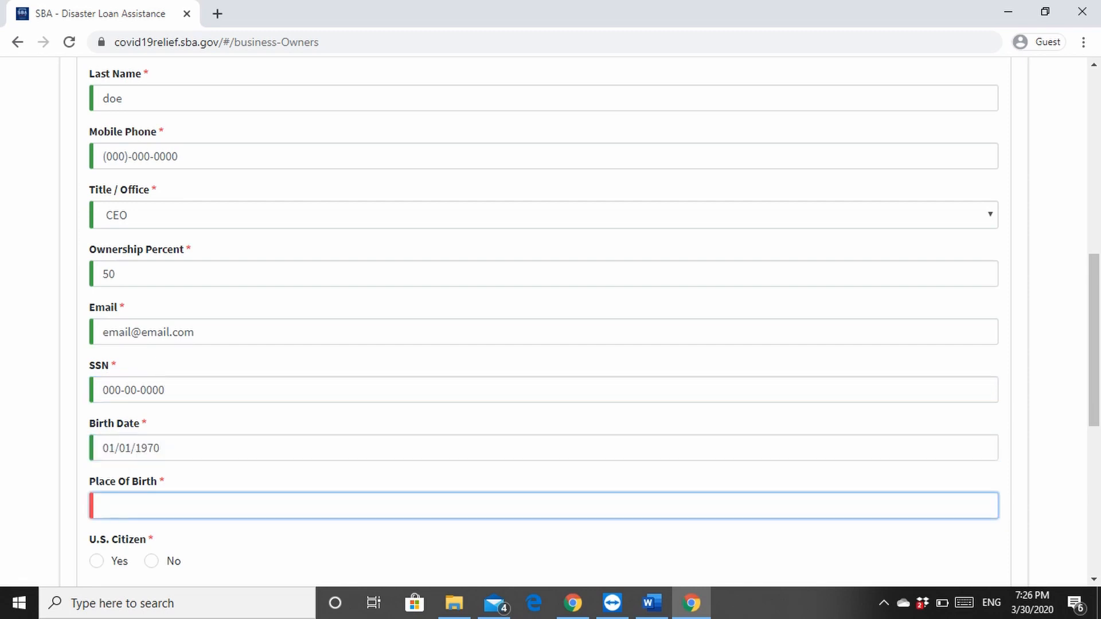
# Enter manchester as the place of birth and answer No to U.S. Citizen
pyautogui.scroll(-1, 259, 469)
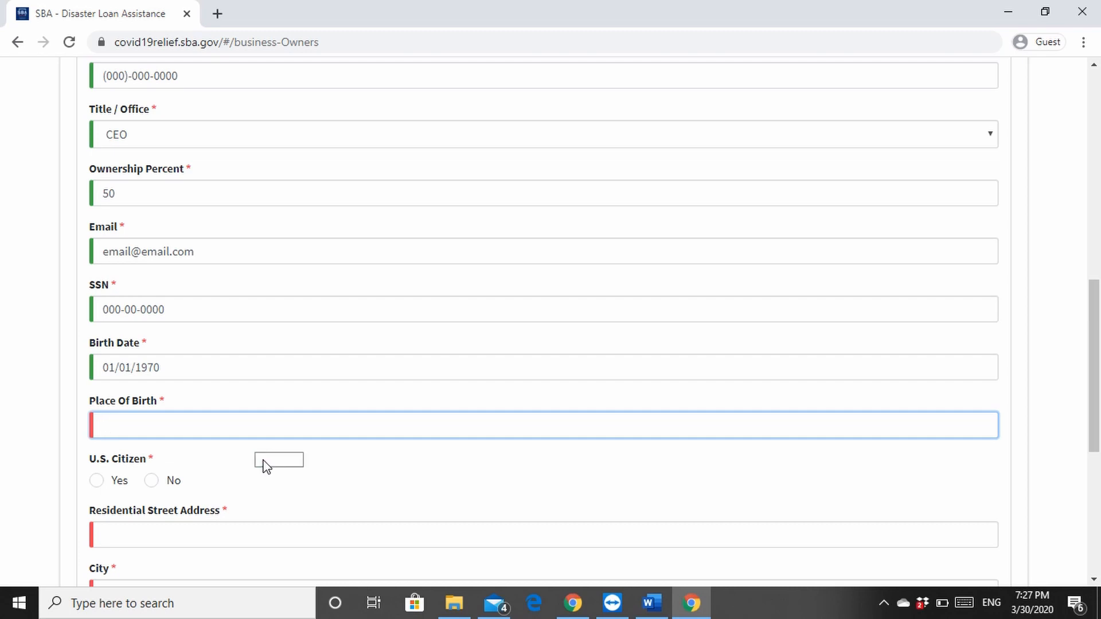
pyautogui.write('manchester')
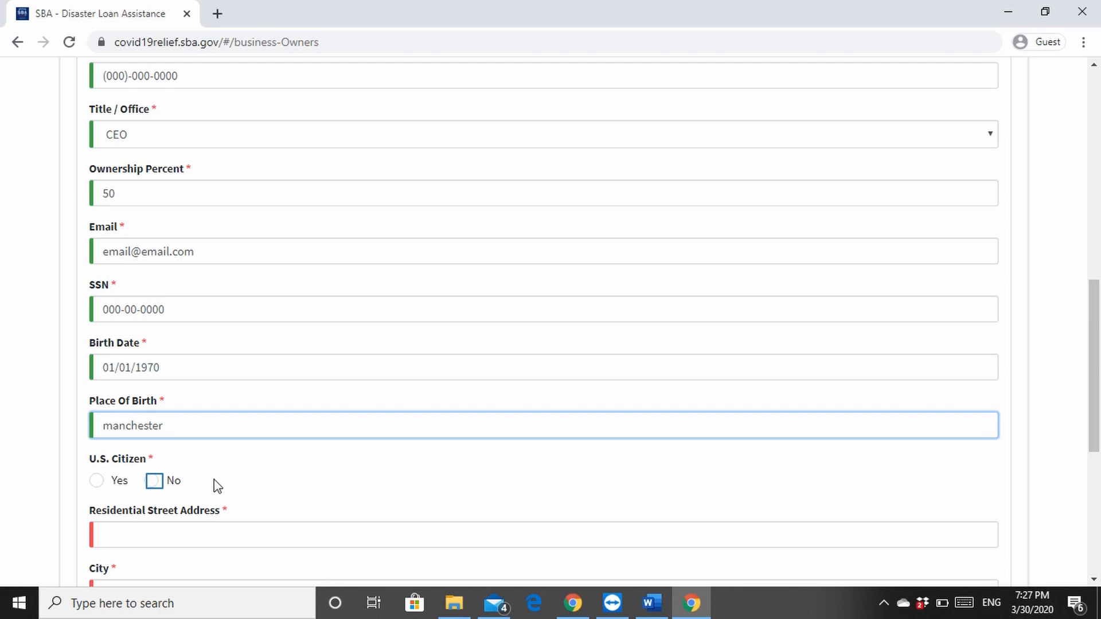
pyautogui.click(152, 481)
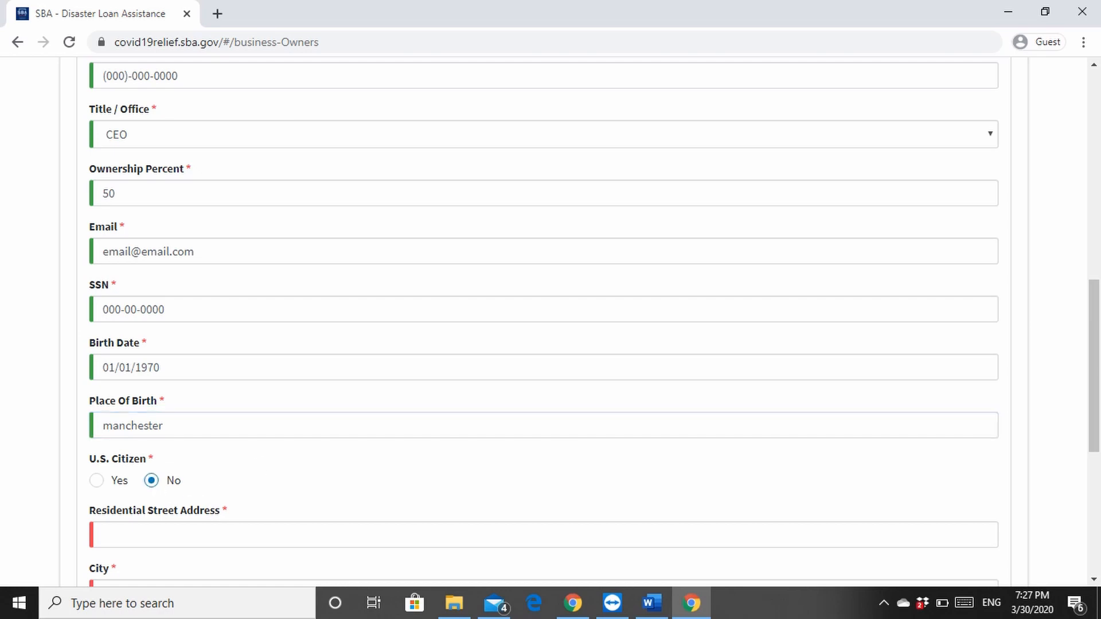
# Fill in the owner's residential street address and city
pyautogui.click(157, 533)
pyautogui.scroll(-3, 157, 482)
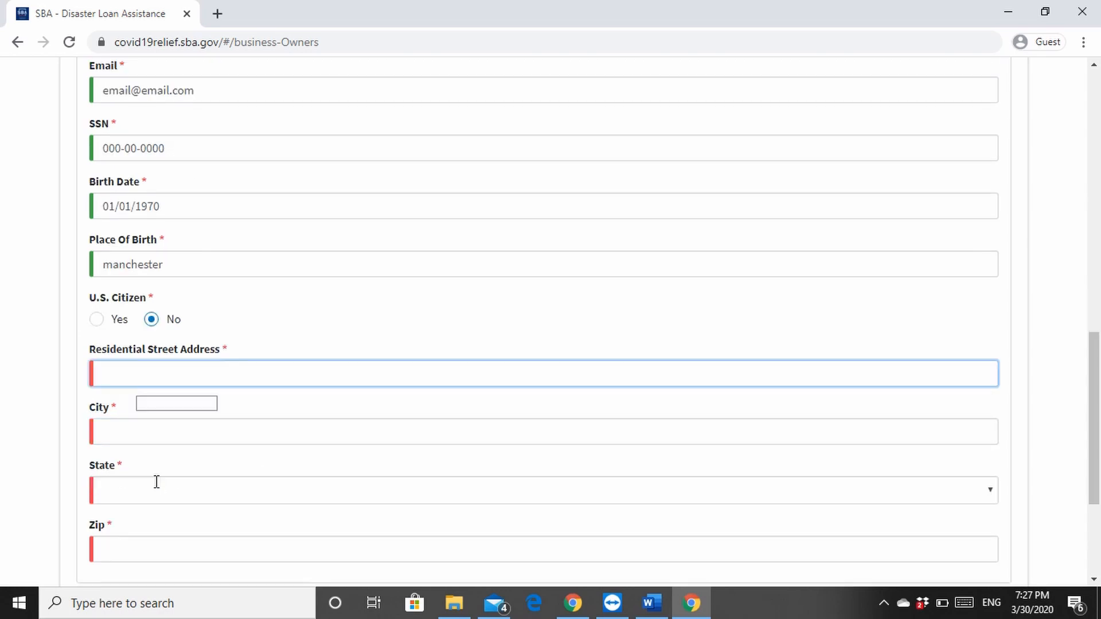
pyautogui.write('nowhere st')
pyautogui.press('Tab')
pyautogui.write('v')
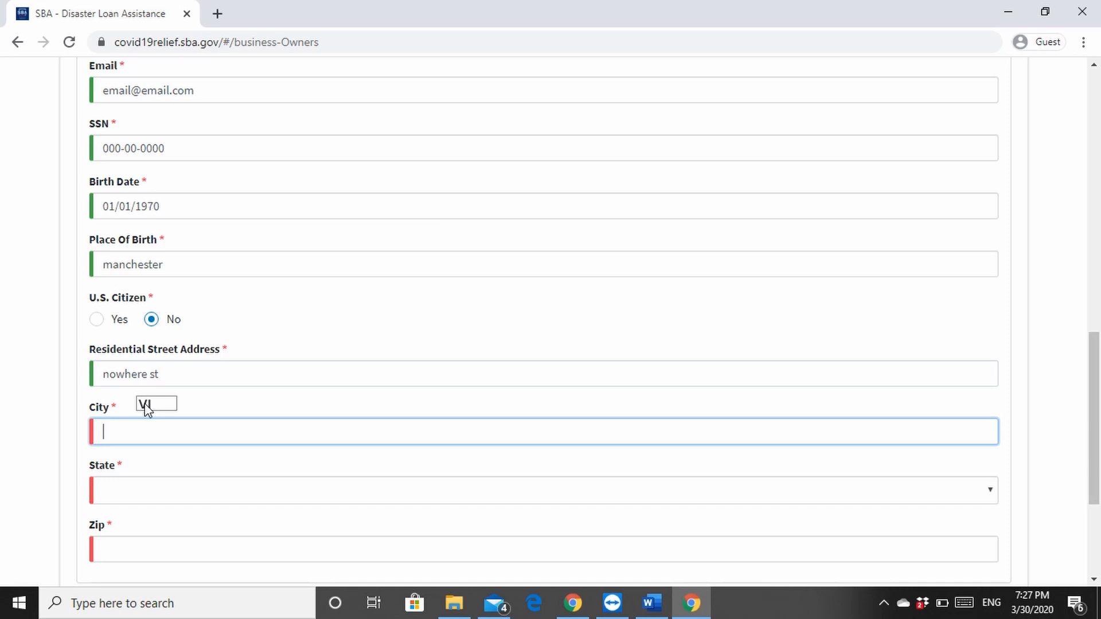
pyautogui.write('ille')
# Set the owner's state to South Carolina and fill in the zip code
pyautogui.press('Tab')
pyautogui.press('s')
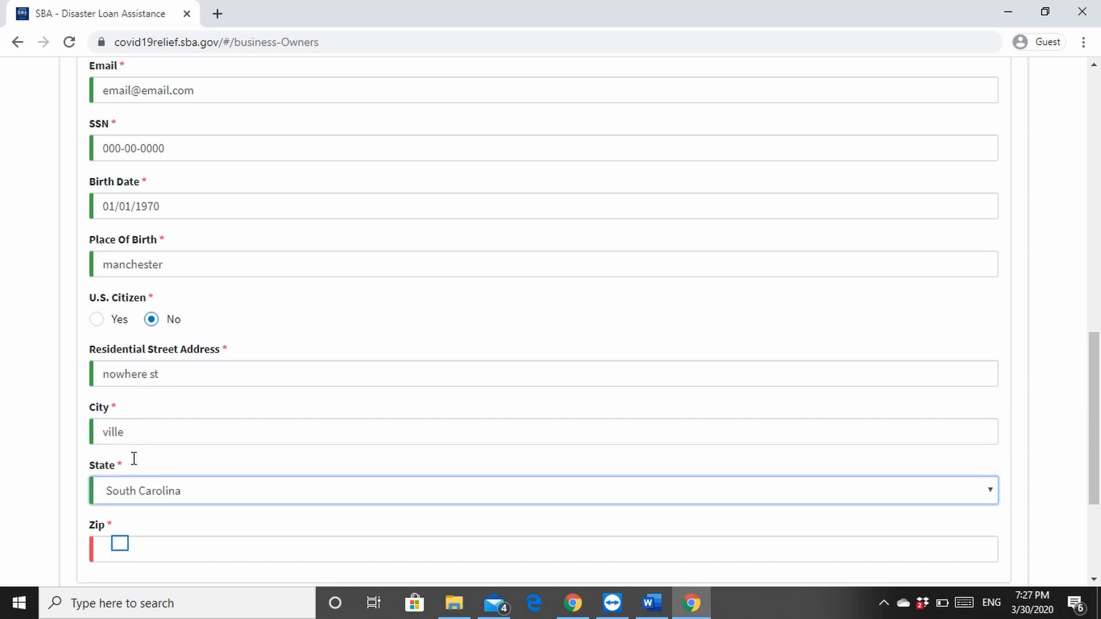
pyautogui.click(122, 547)
pyautogui.write('00000')
pyautogui.scroll(-3, 189, 549)
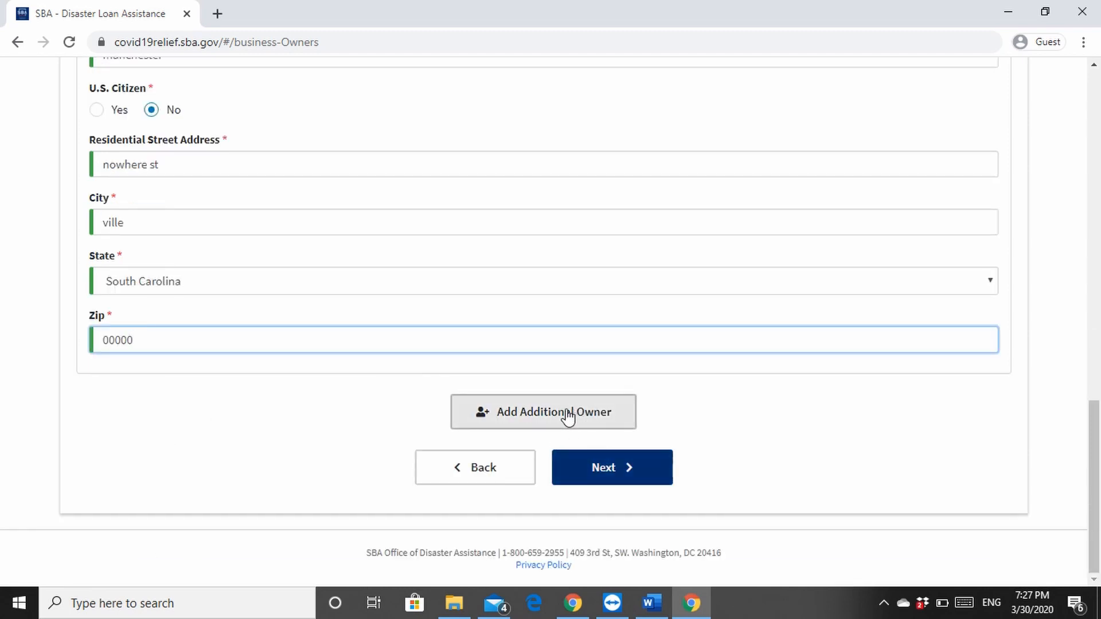
# Continue from the business owners page to the Additional Information step
pyautogui.scroll(3, 549, 410)
pyautogui.scroll(1, 549, 411)
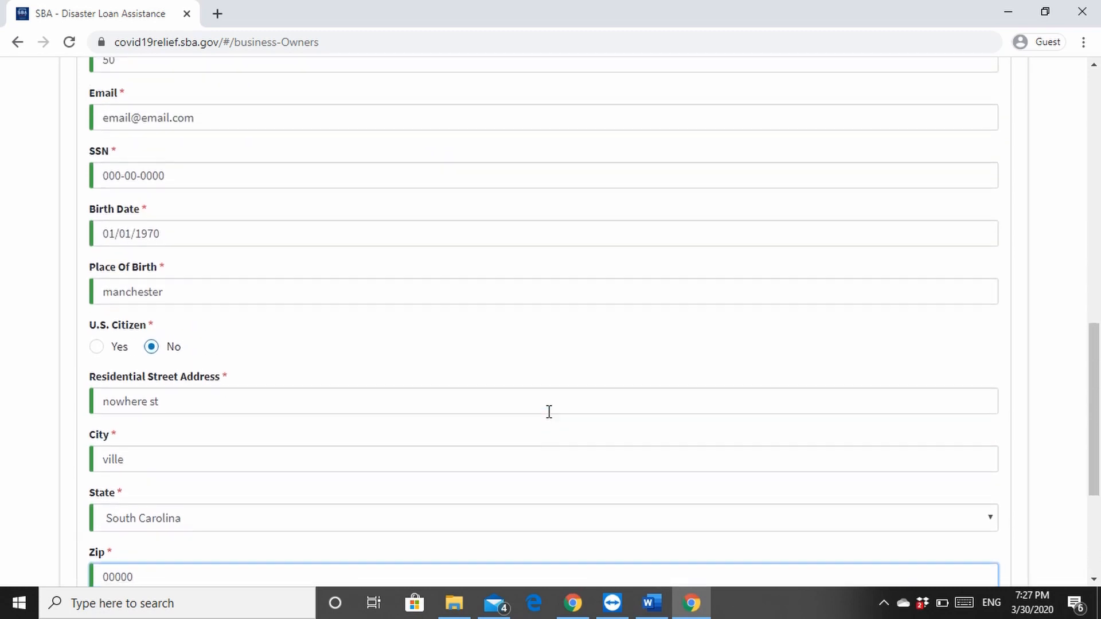
pyautogui.scroll(-4, 548, 411)
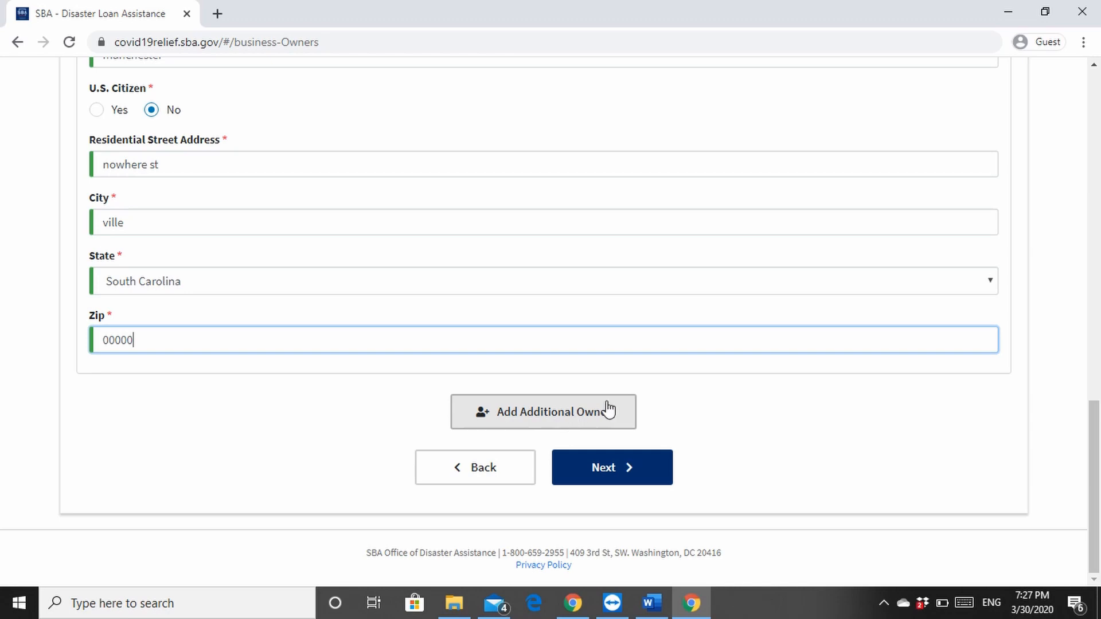
pyautogui.click(632, 470)
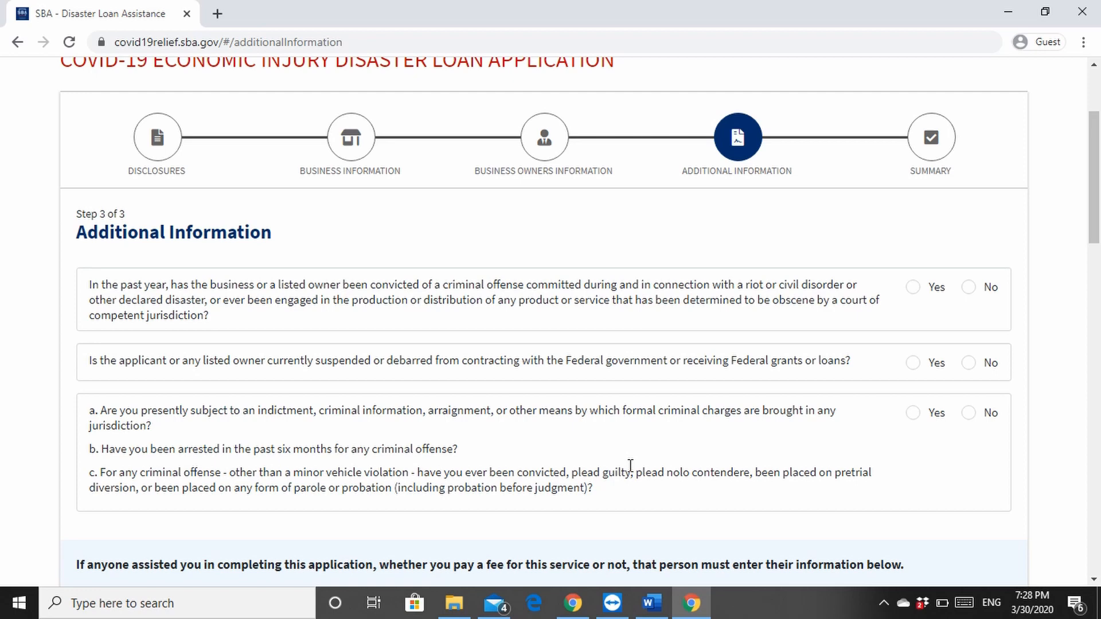
# Answer No to the criminal offense, debarment and indictment questions
pyautogui.click(968, 288)
pyautogui.click(968, 364)
pyautogui.click(969, 423)
pyautogui.scroll(-7, 931, 522)
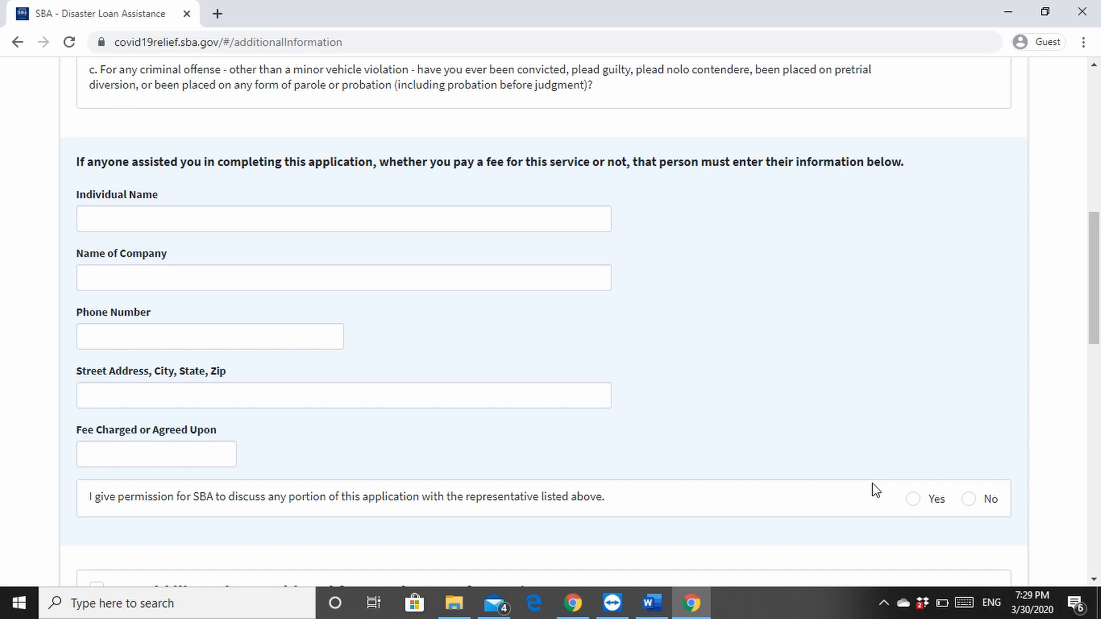
# Opt in to be considered for an advance of up to $10,000
pyautogui.scroll(-1, 876, 490)
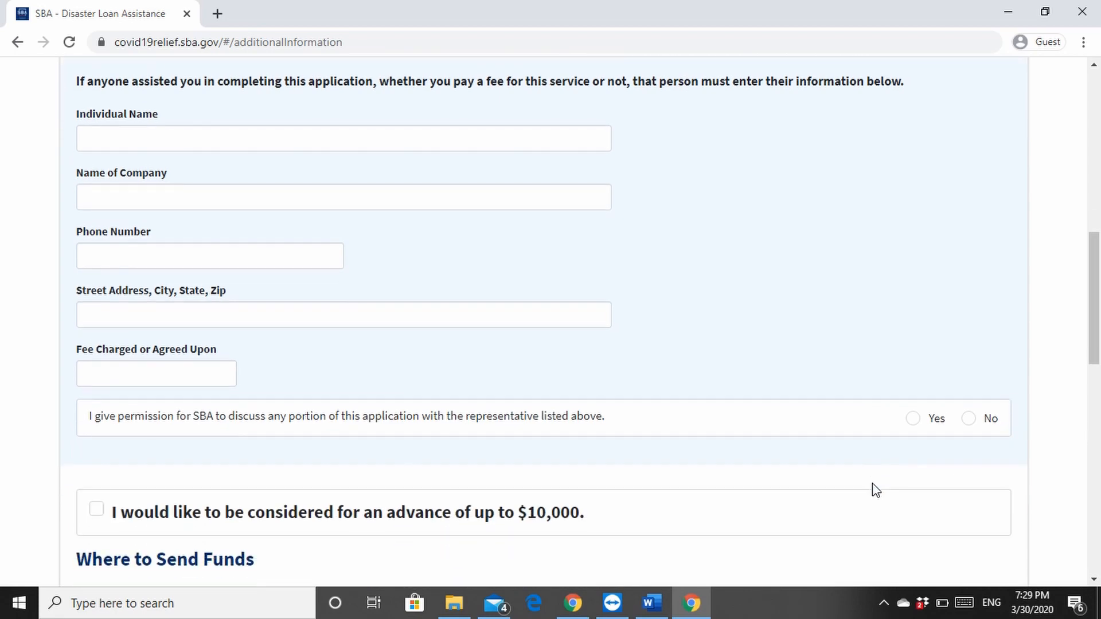
pyautogui.scroll(-2, 874, 490)
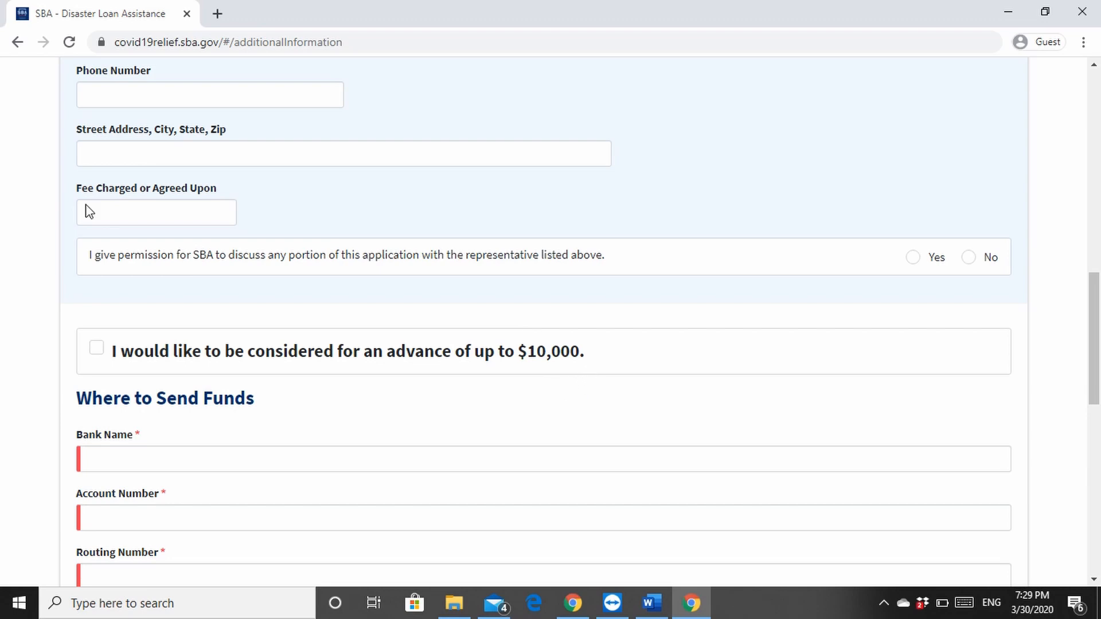
pyautogui.click(97, 349)
pyautogui.scroll(-1, 170, 359)
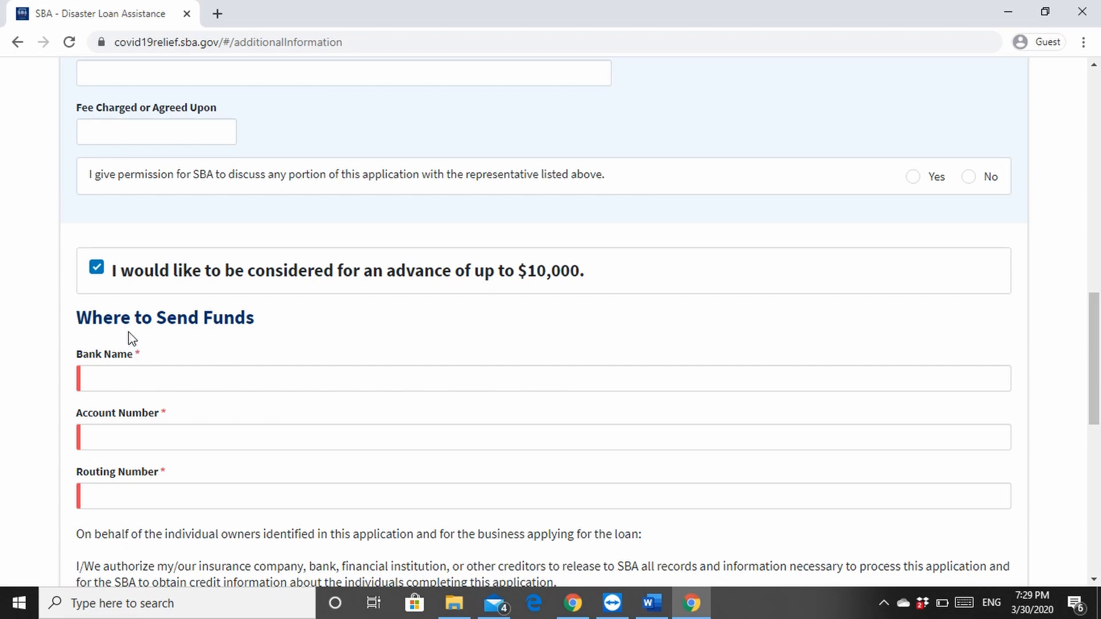
# Enter Bank as the bank name and fill in the account number where funds are sent
pyautogui.click(170, 390)
pyautogui.write('Ba')
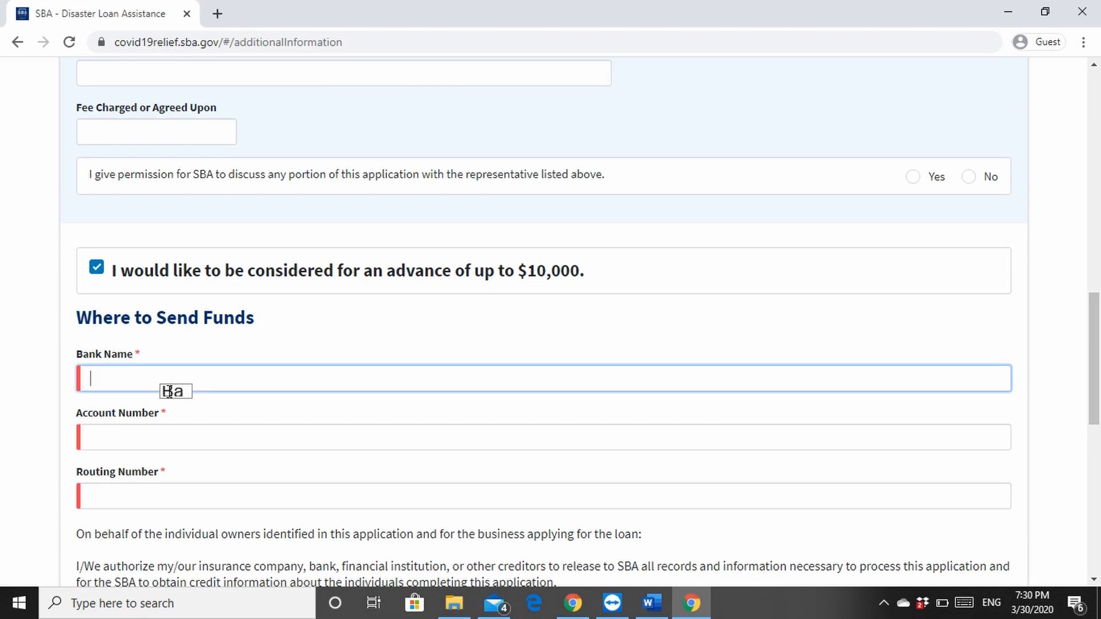
pyautogui.write('r')
pyautogui.write('k')
pyautogui.click(187, 438)
pyautogui.write('1')
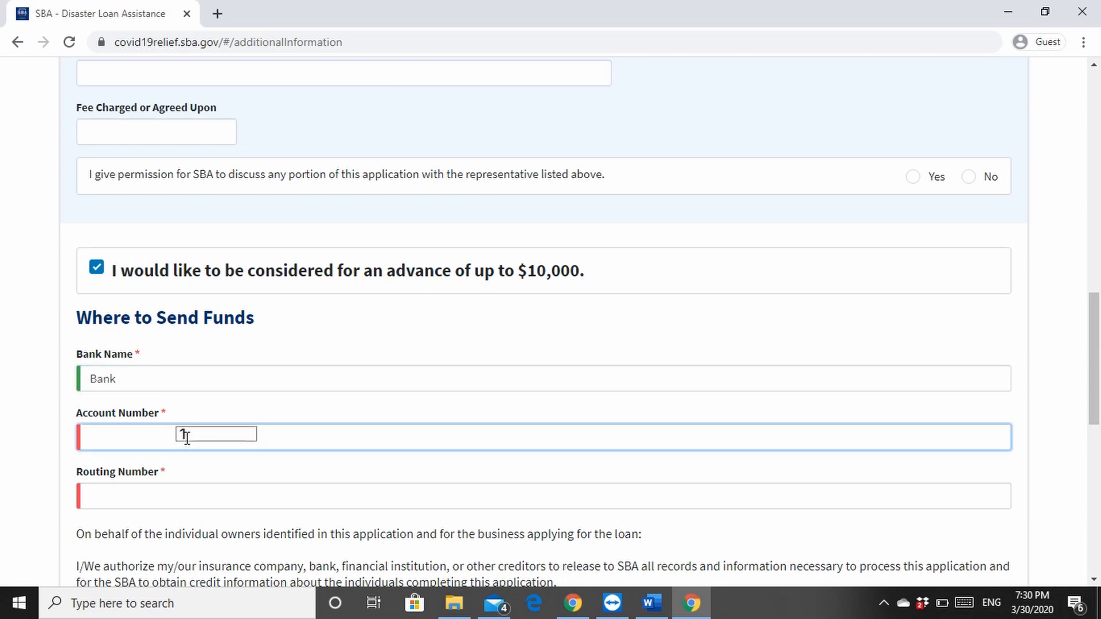
pyautogui.write('000000000000')
pyautogui.press('Return')
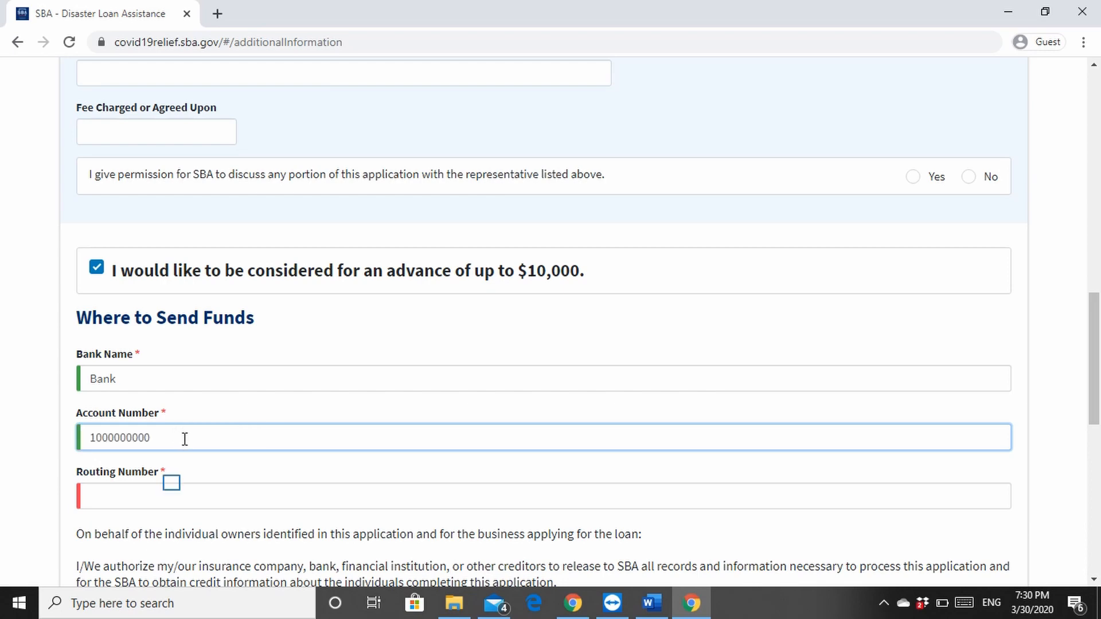
# Fill in the bank's routing number
pyautogui.click(172, 486)
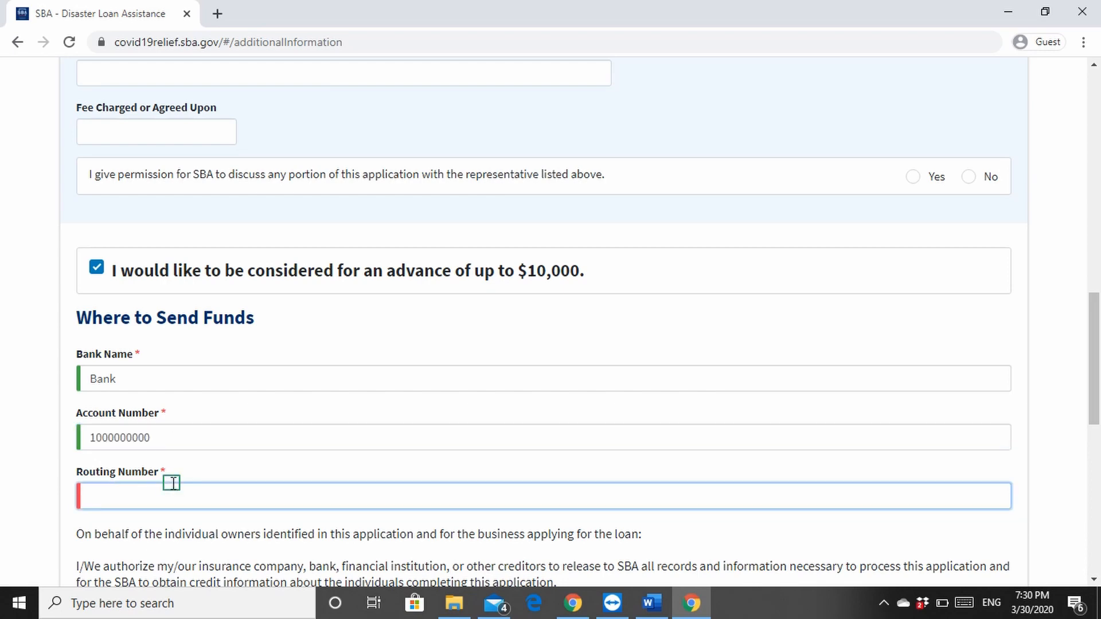
pyautogui.write('1')
pyautogui.press('BackSpace')
pyautogui.write('5000000000')
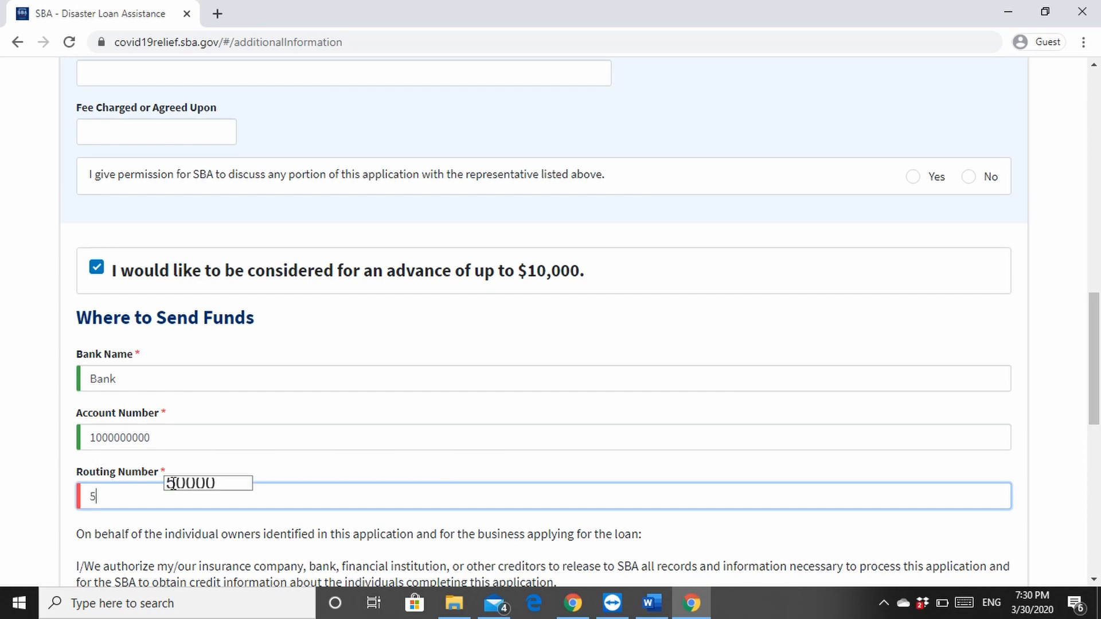
pyautogui.press('Return')
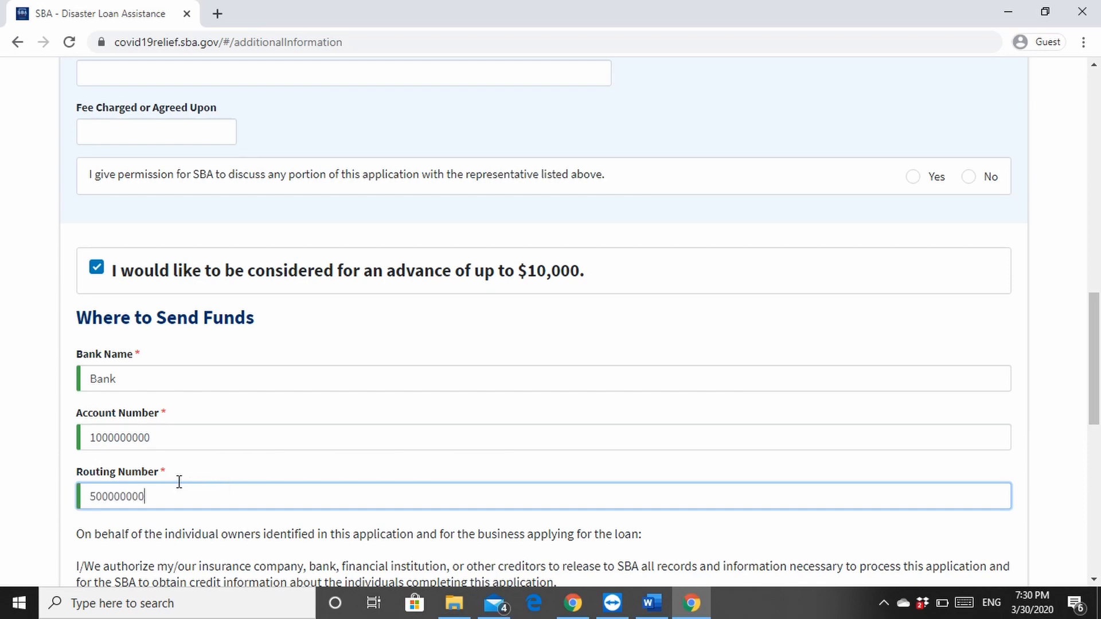
# Certify under penalty of perjury that the application information is true and correct
pyautogui.scroll(-4, 285, 456)
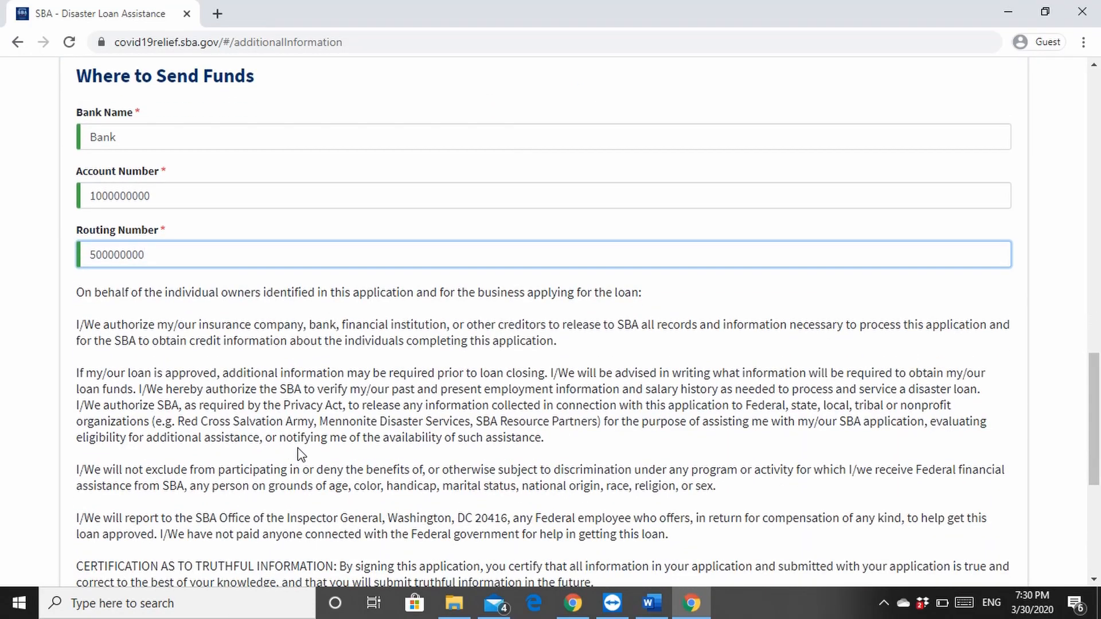
pyautogui.scroll(-1, 298, 454)
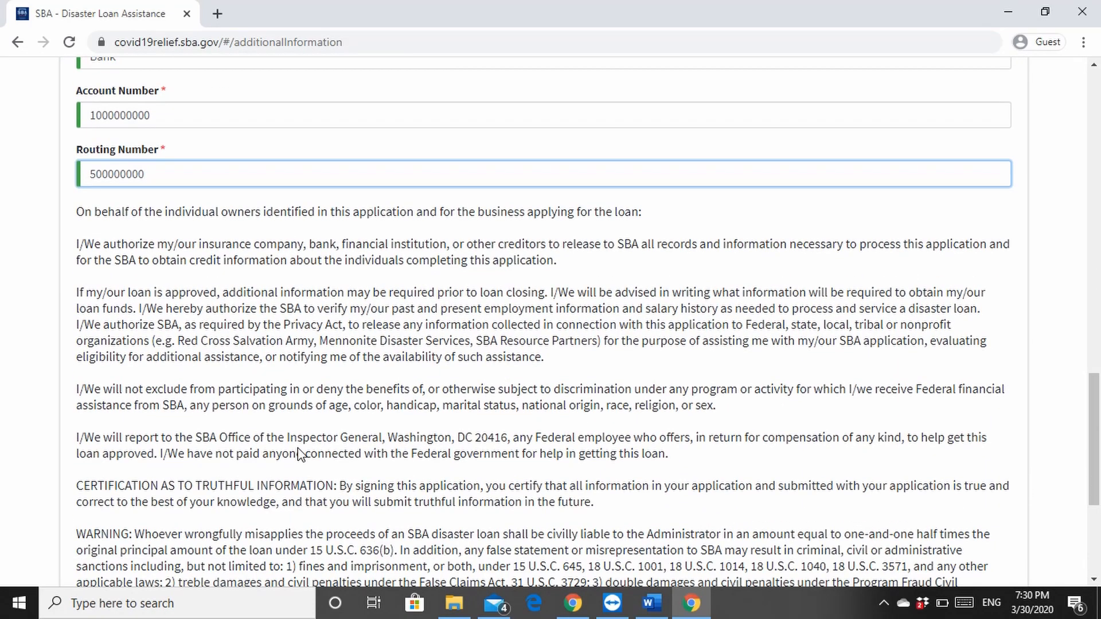
pyautogui.scroll(-3, 298, 450)
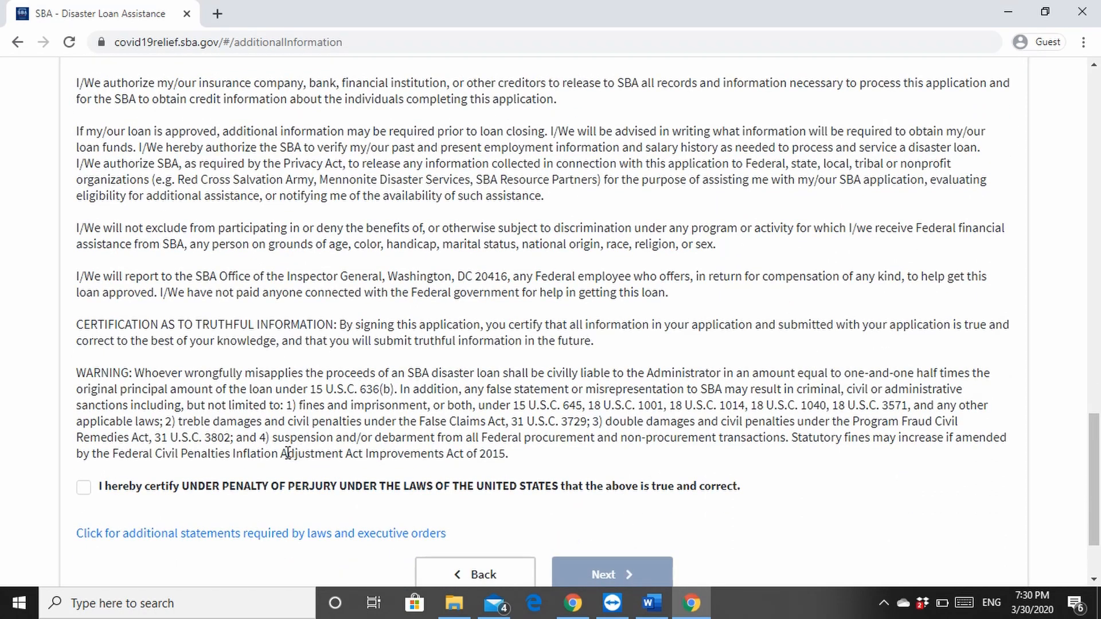
pyautogui.click(84, 488)
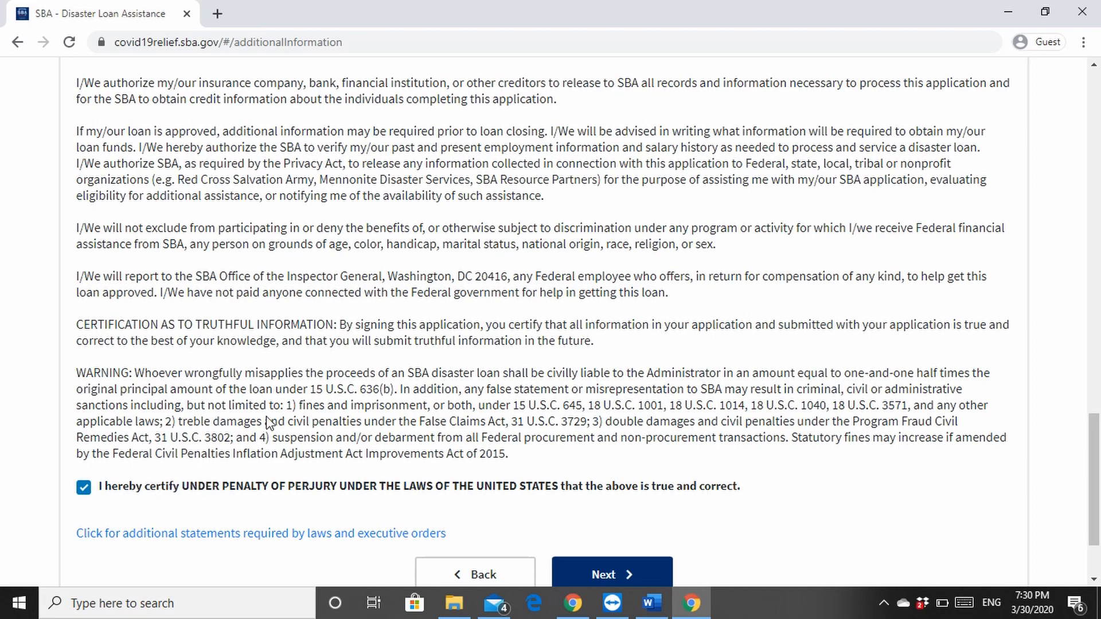
pyautogui.scroll(-3, 549, 331)
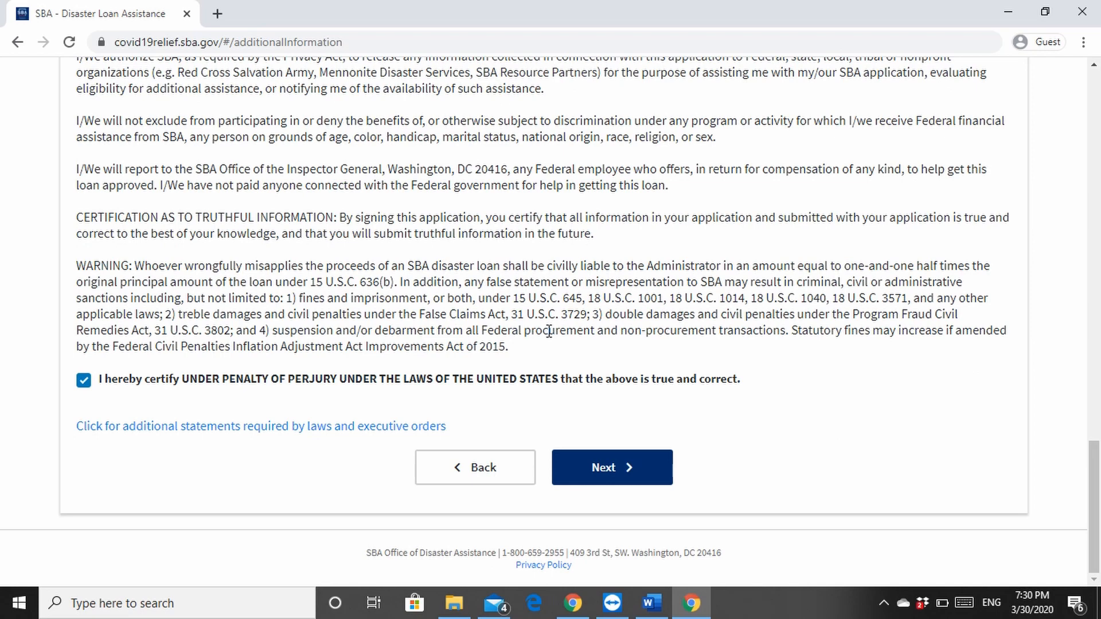